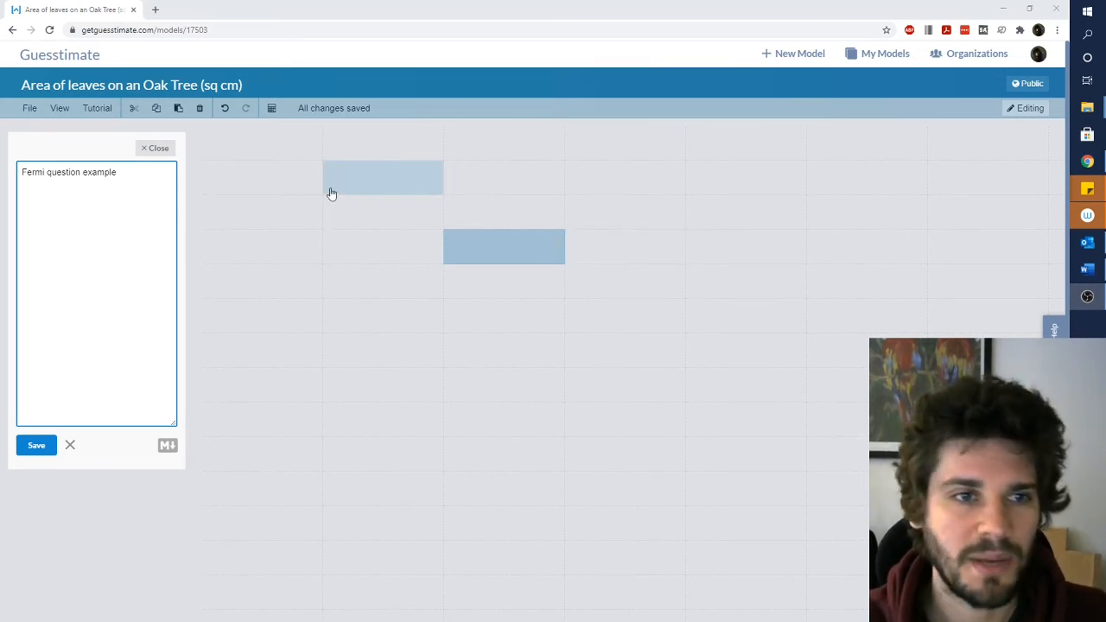
- Add a node named "Number of leaves" in an empty cell near the top of the model grid
{"action": "key", "text": "ctrl+plus"}
{"action": "key", "text": "ctrl+plus"}
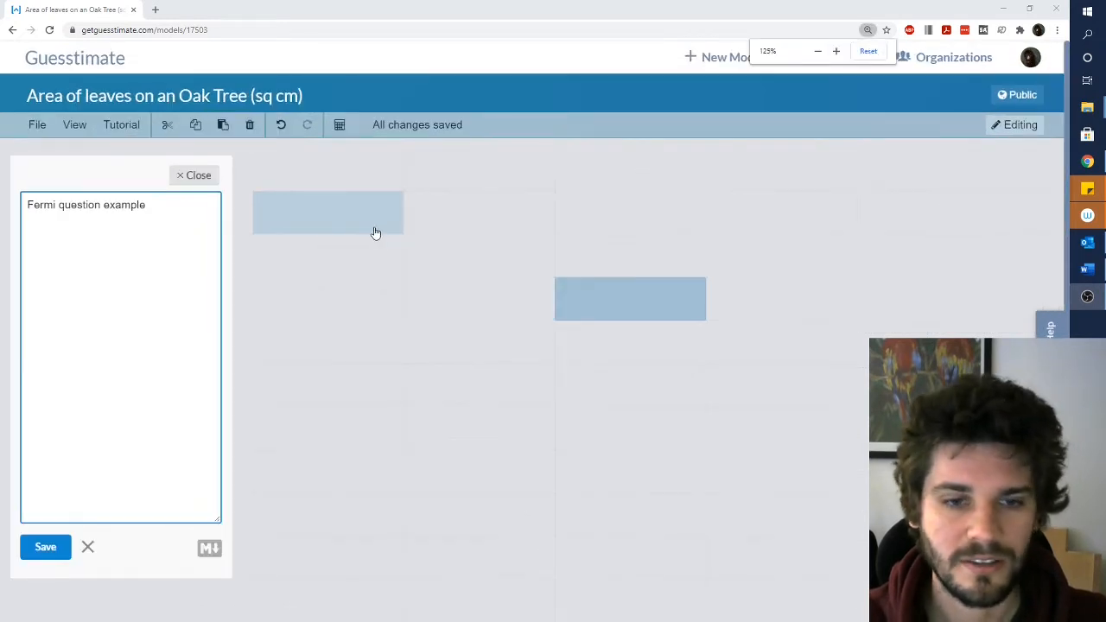
{"action": "left_click", "coordinate": [385, 221]}
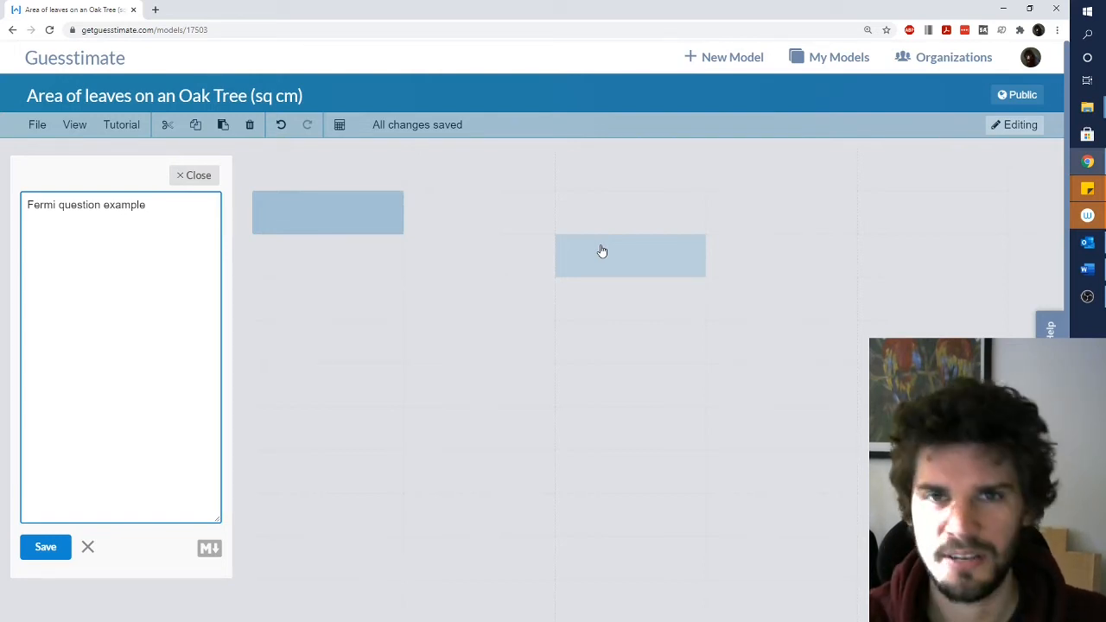
{"action": "left_click", "coordinate": [636, 225]}
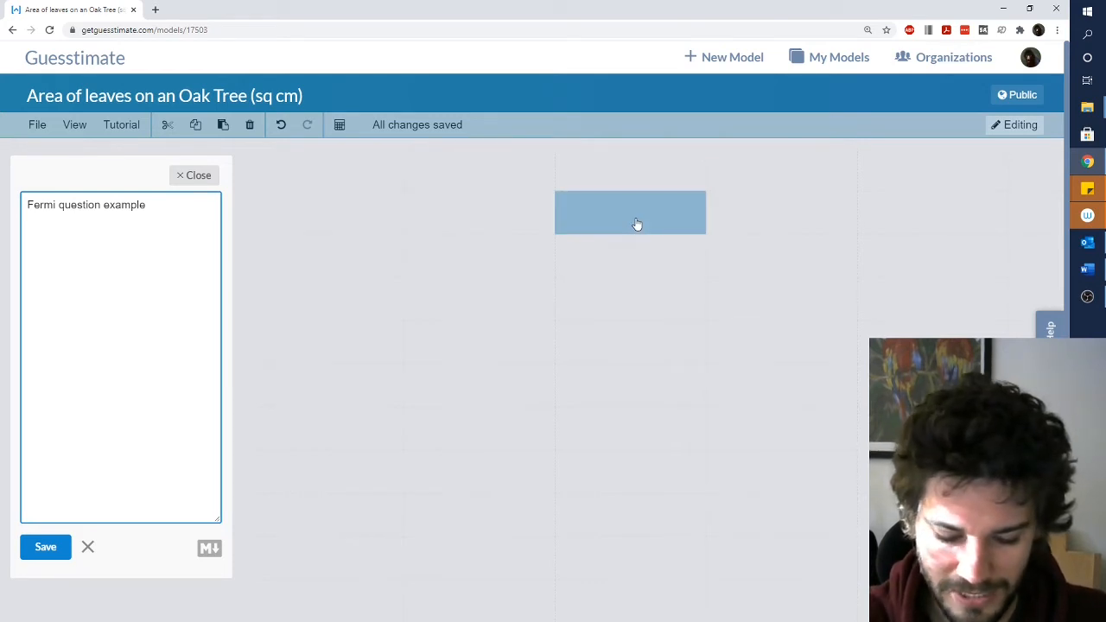
{"action": "left_click", "coordinate": [636, 225]}
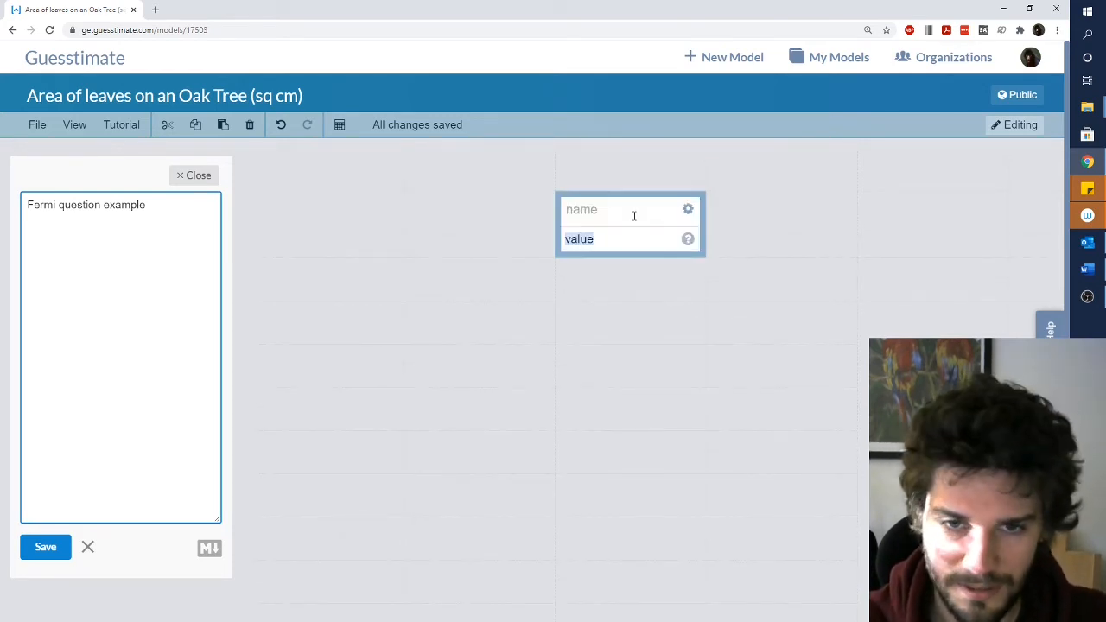
{"action": "left_click", "coordinate": [610, 210]}
{"action": "type", "text": "Number of leaves"}
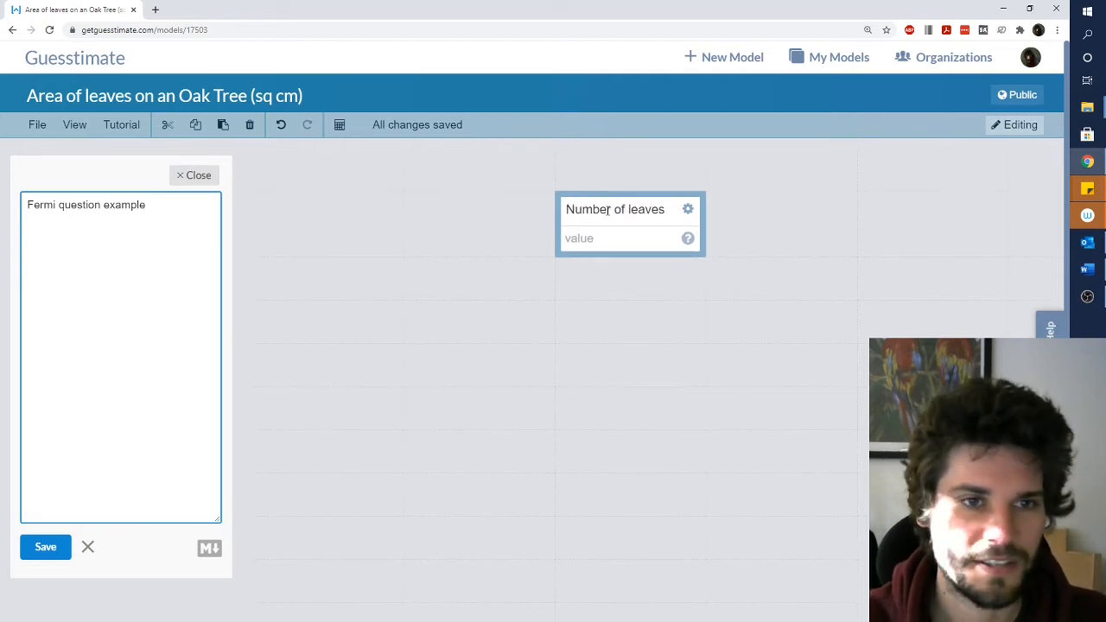
- Add a node named "Surface area of one leaf" below the Number of leaves node
{"action": "double_click", "coordinate": [617, 356]}
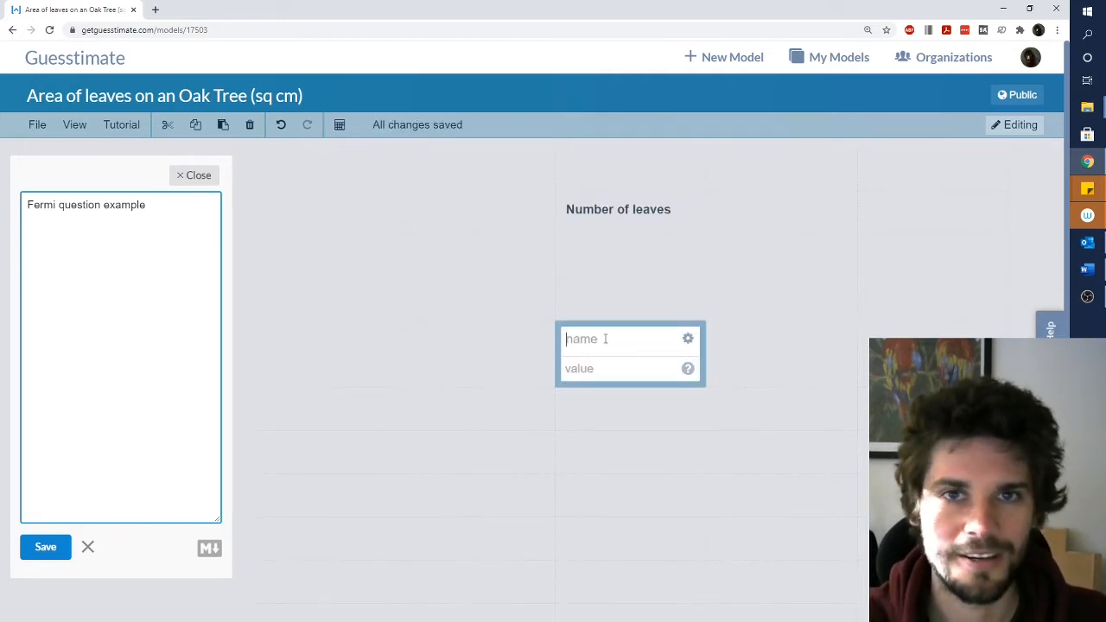
{"action": "type", "text": "Surface area of one leaf"}
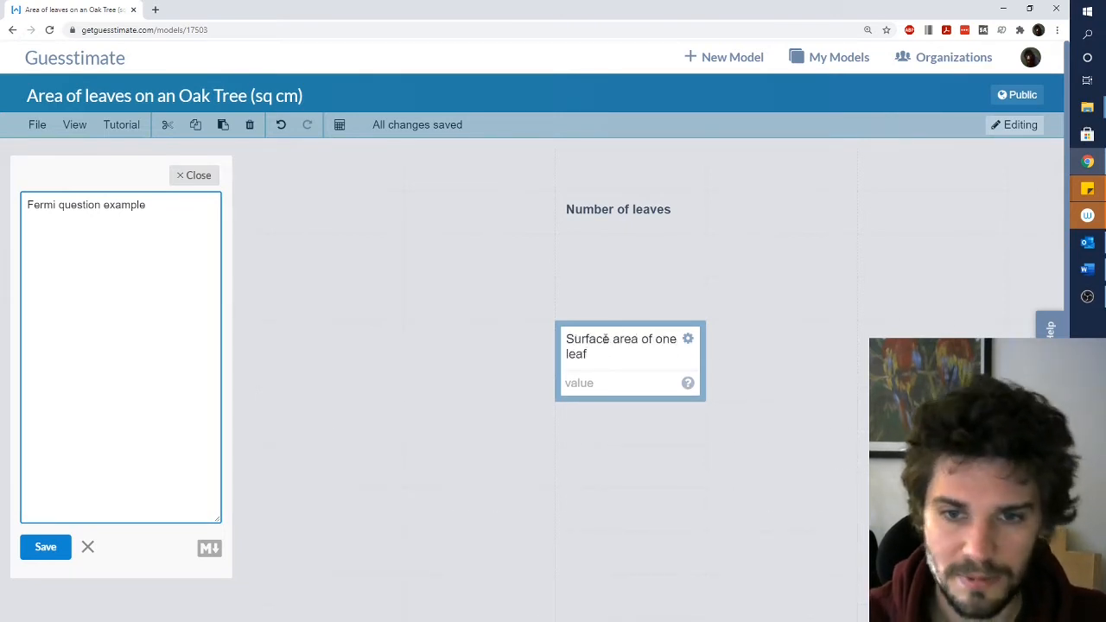
{"action": "left_click", "coordinate": [616, 291]}
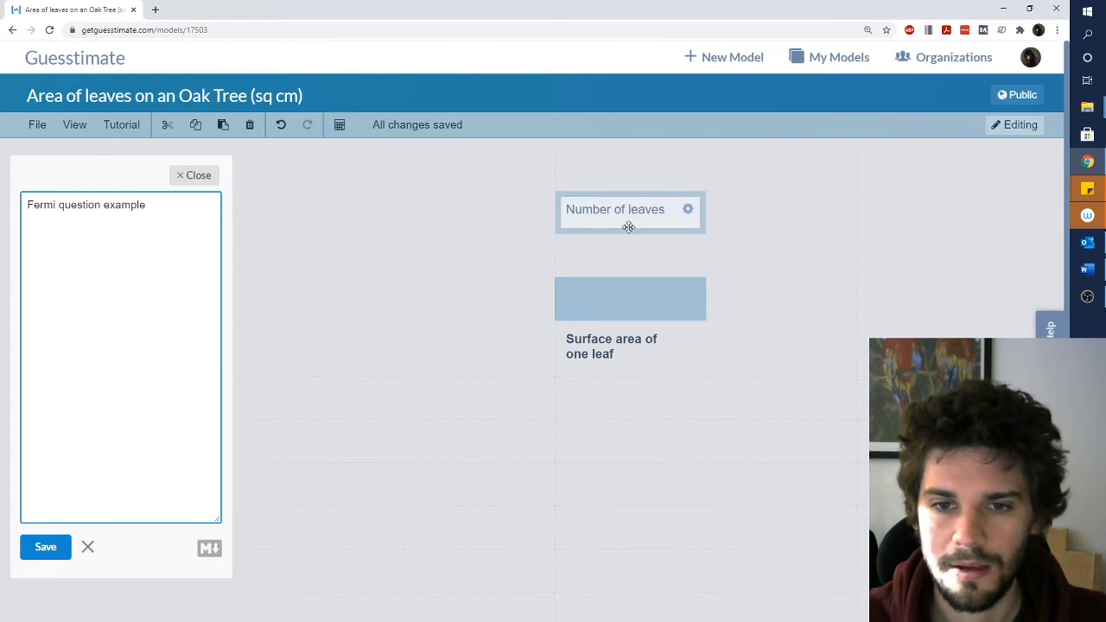
- Set the leaf surface area node's value to 200 and append the unit "(cm^2)" to its name
{"action": "left_click", "coordinate": [624, 354]}
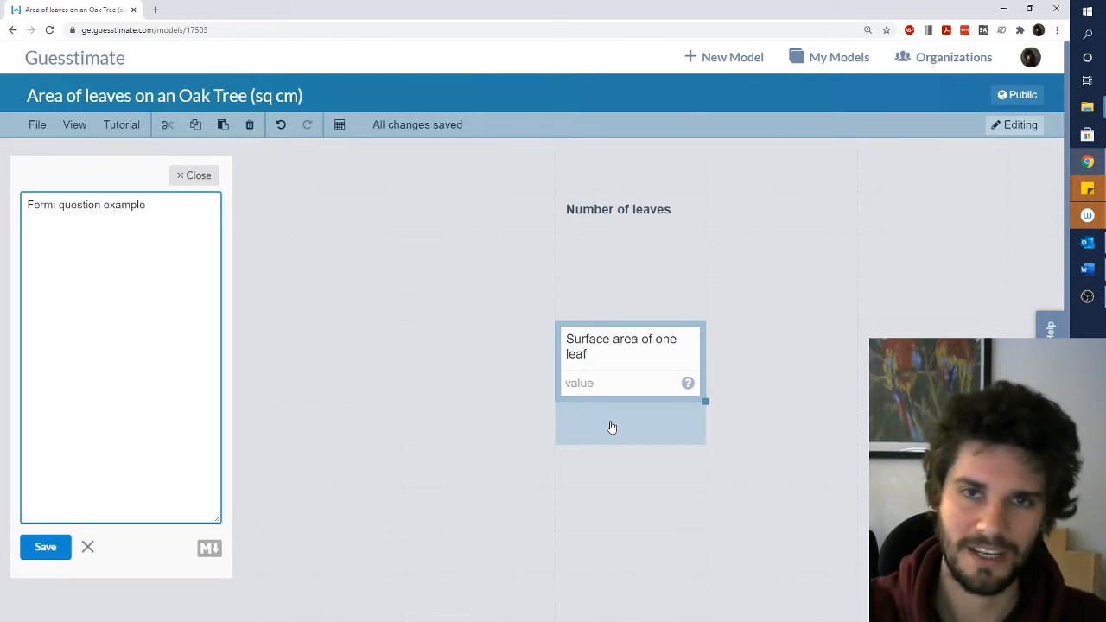
{"action": "left_click", "coordinate": [629, 385]}
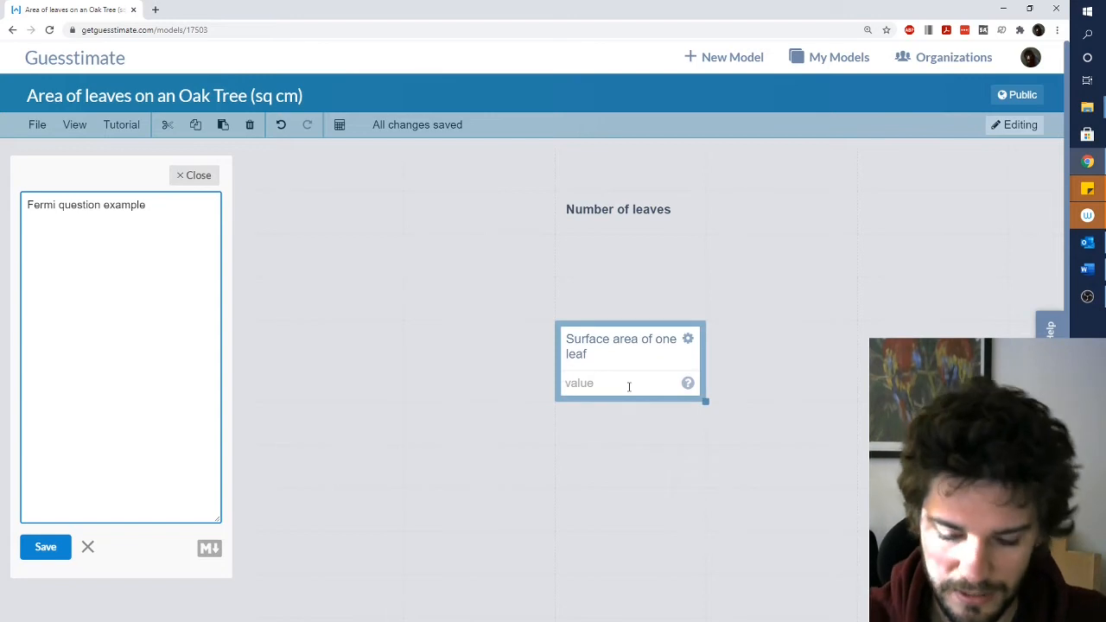
{"action": "type", "text": "200"}
{"action": "left_click", "coordinate": [613, 354]}
{"action": "type", "text": "(cm^2)"}
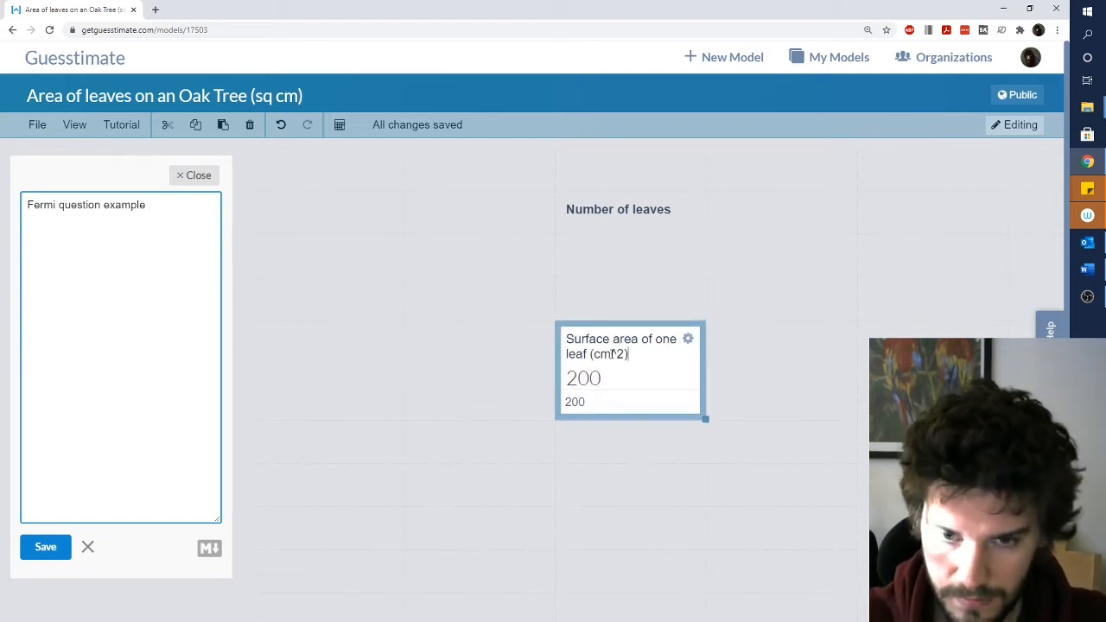
{"action": "left_click", "coordinate": [596, 280]}
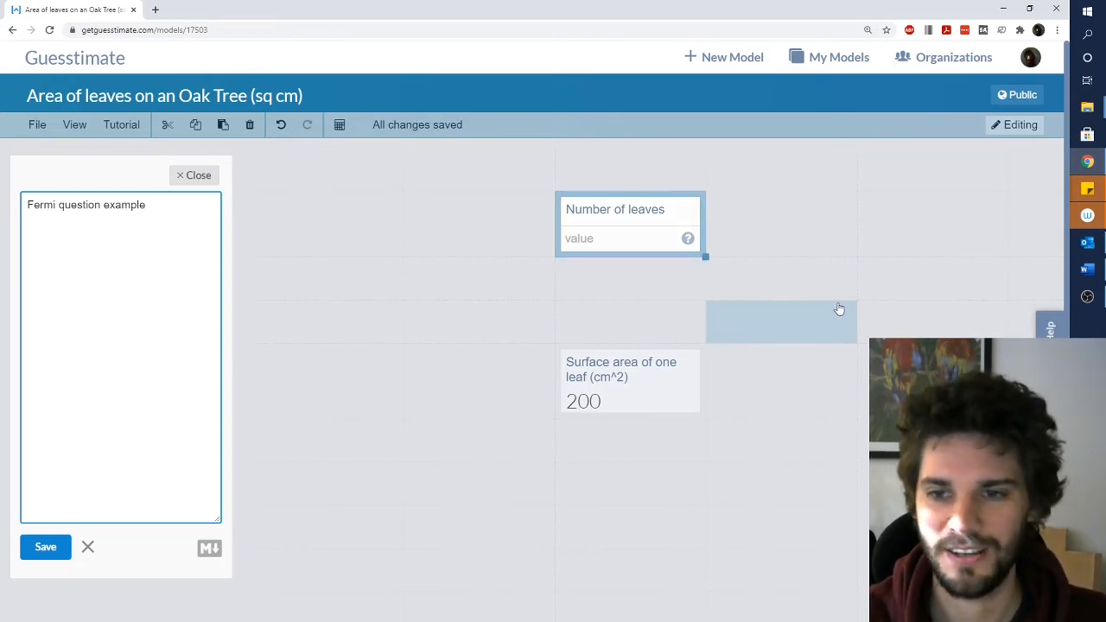
- Add a "Total area" node to the right of the two inputs, with a formula referencing the surface area of one leaf
{"action": "left_click", "coordinate": [894, 322]}
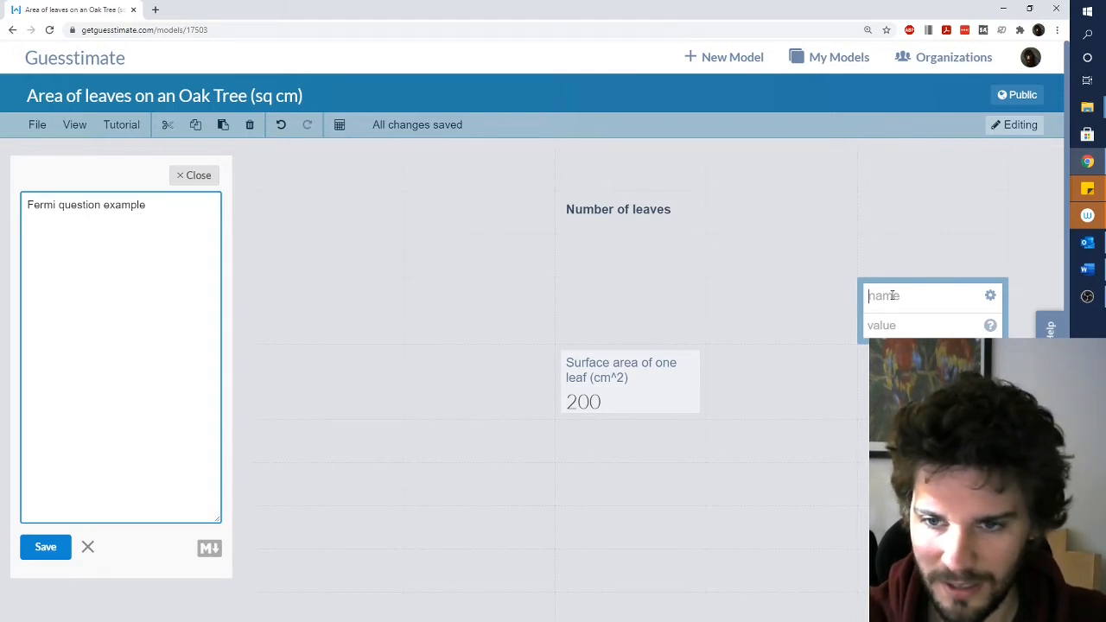
{"action": "type", "text": "Total area"}
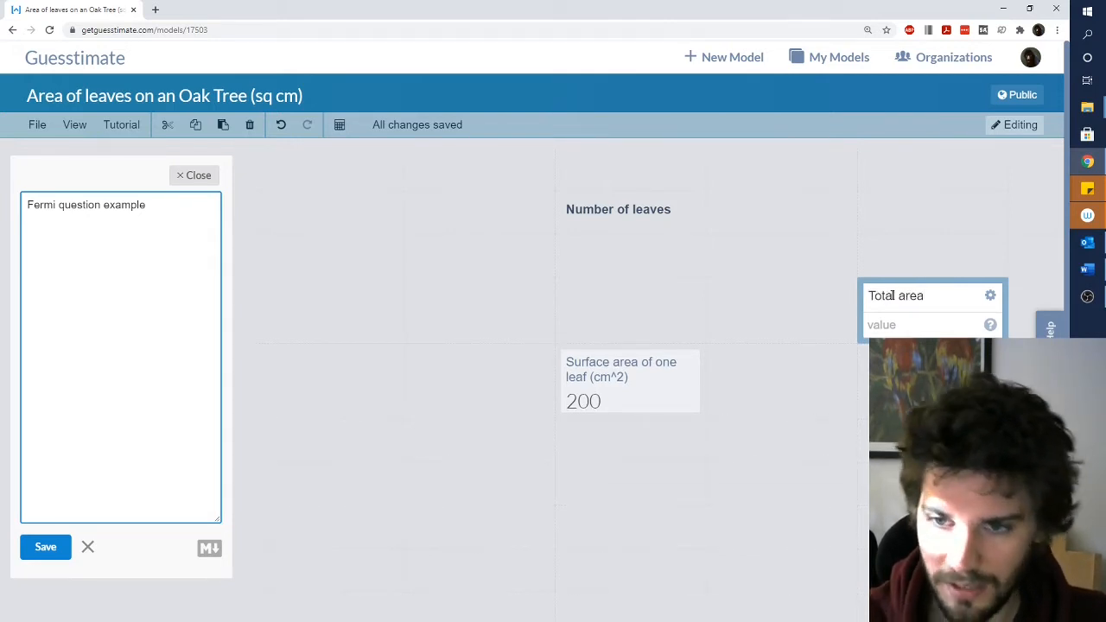
{"action": "left_click", "coordinate": [903, 330]}
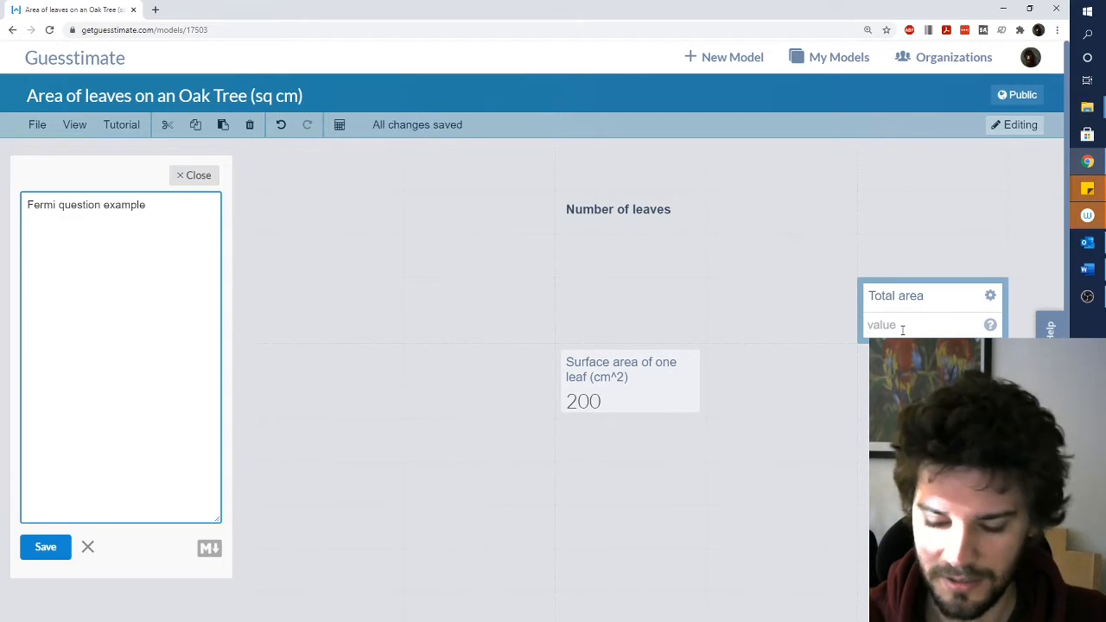
{"action": "type", "text": "="}
{"action": "left_click", "coordinate": [655, 366]}
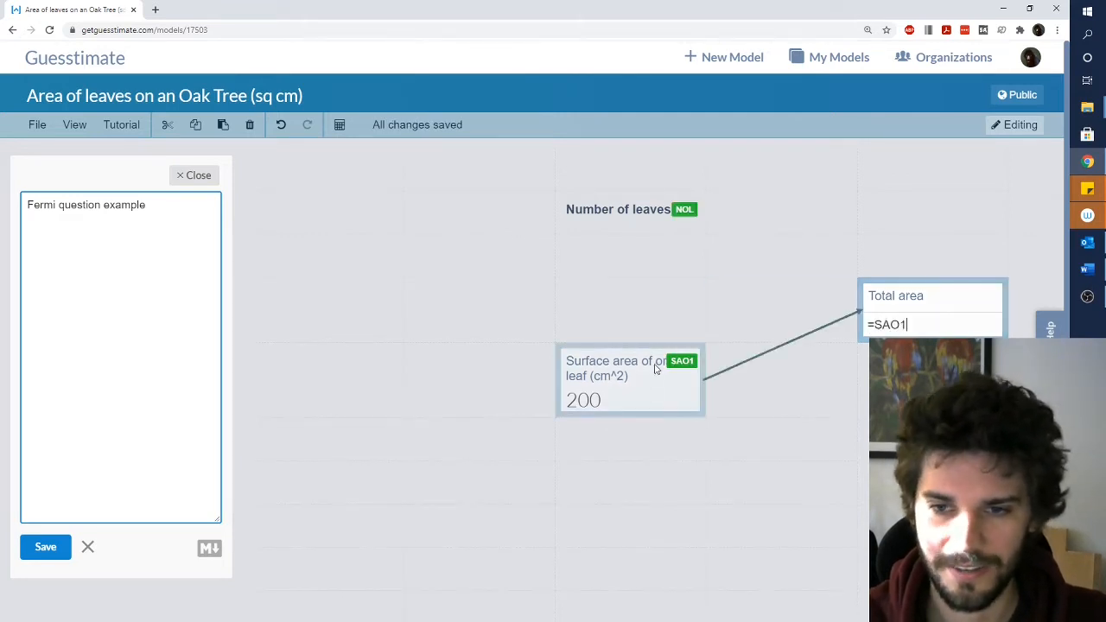
{"action": "key", "text": "Return"}
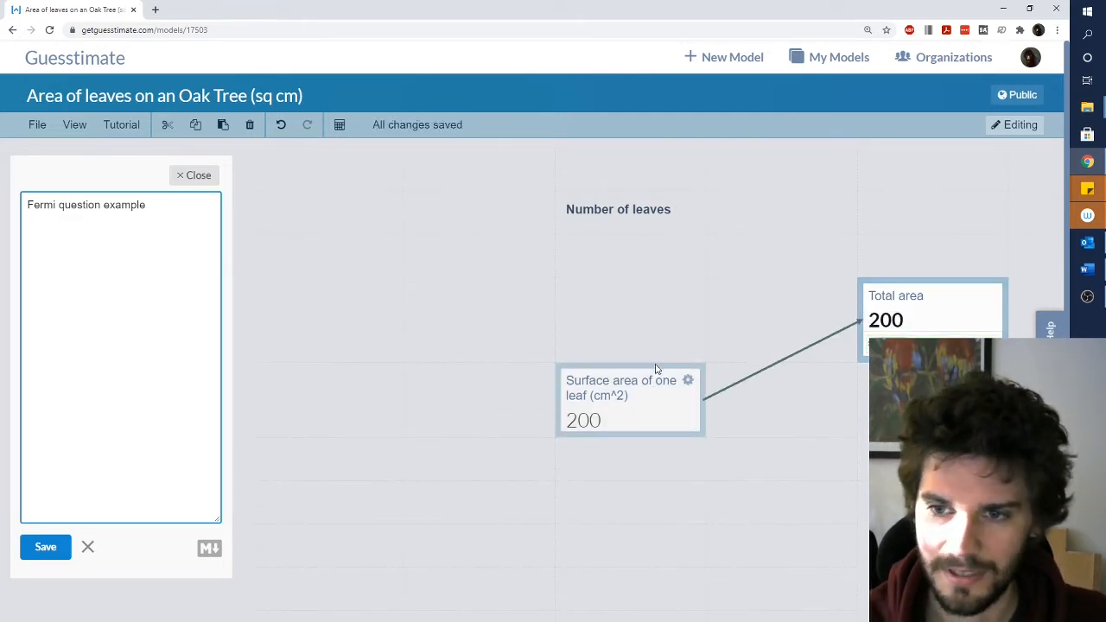
- Extend the Total area formula to multiply the leaf surface area by the Number of leaves node, giving =SAO1*NOL
{"action": "left_click", "coordinate": [931, 342]}
{"action": "type", "text": "*"}
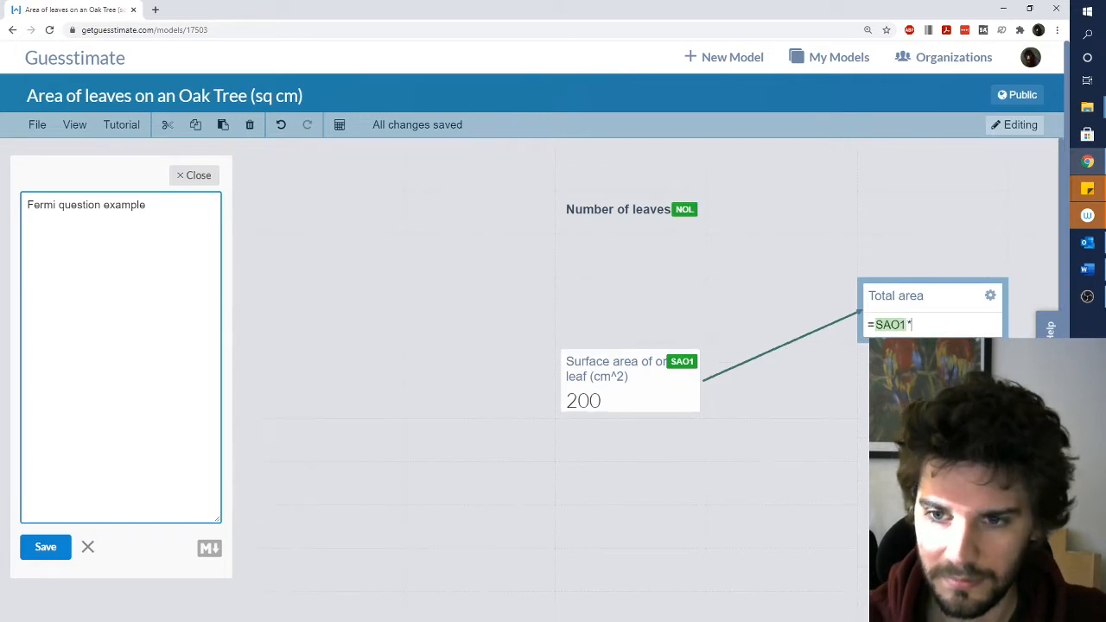
{"action": "left_click", "coordinate": [606, 226]}
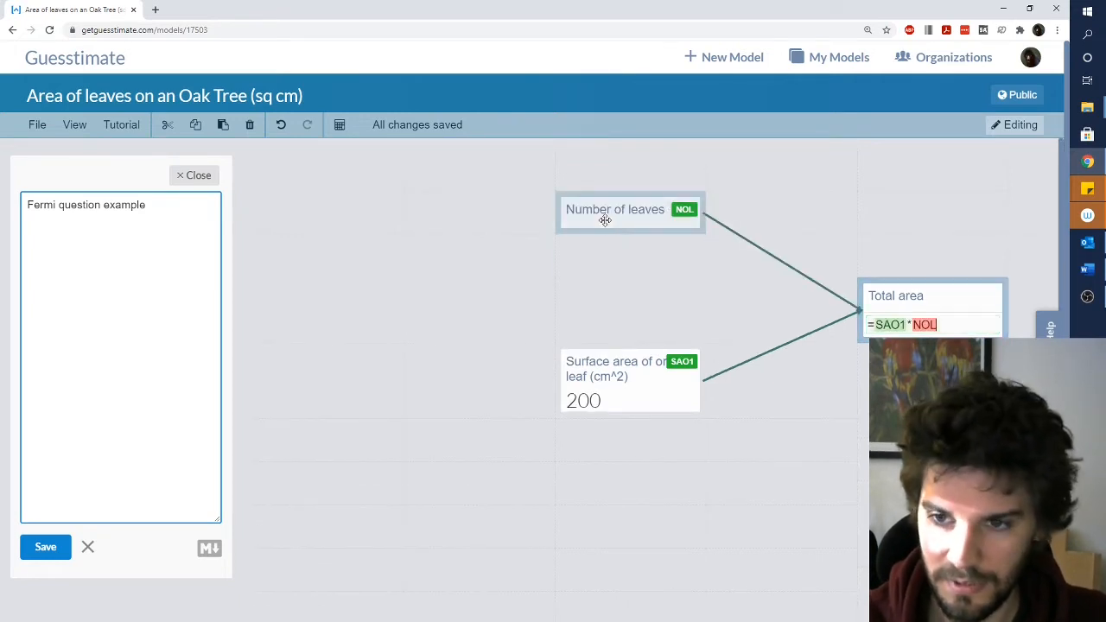
{"action": "key", "text": "Return"}
{"action": "left_click", "coordinate": [484, 208]}
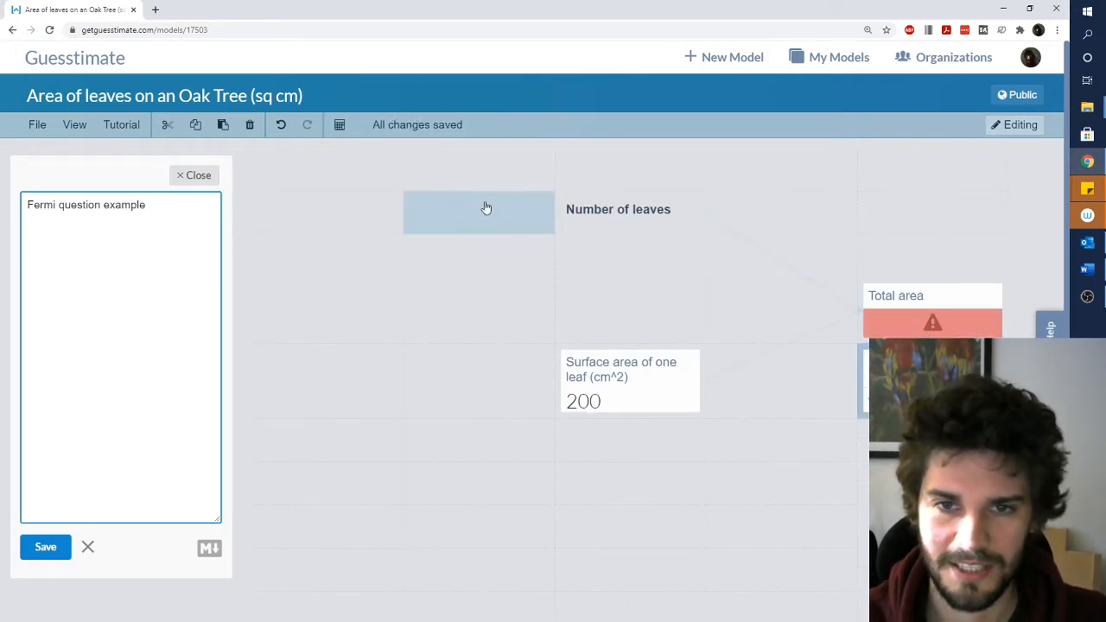
{"action": "left_click", "coordinate": [645, 207]}
{"action": "left_click_drag", "start_coordinate": [640, 210], "coordinate": [606, 223]}
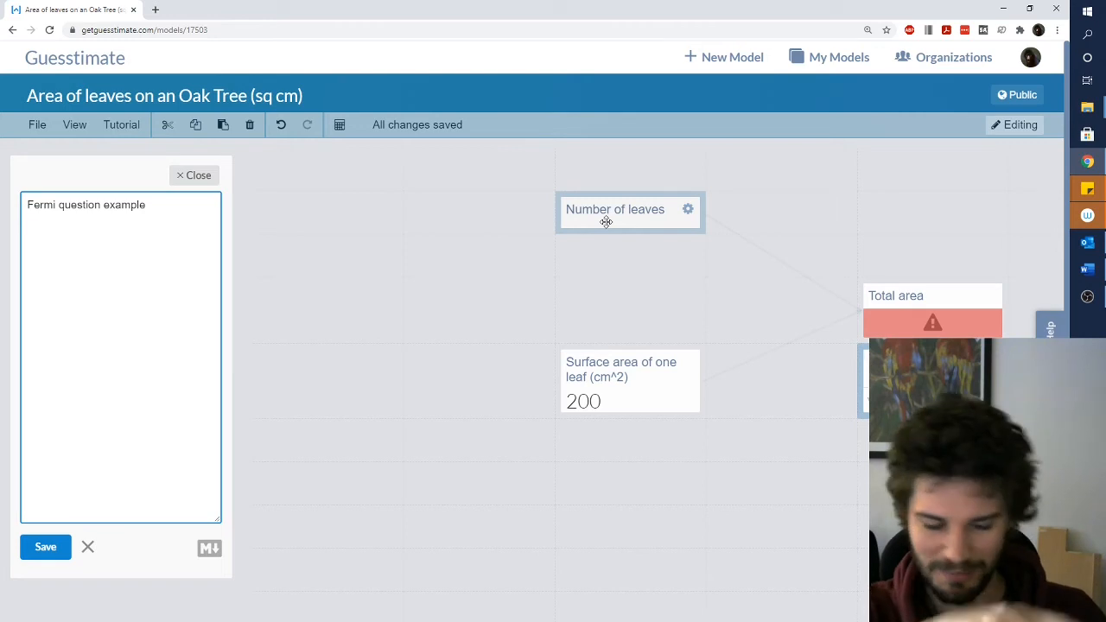
{"action": "left_click_drag", "start_coordinate": [606, 222], "coordinate": [412, 223]}
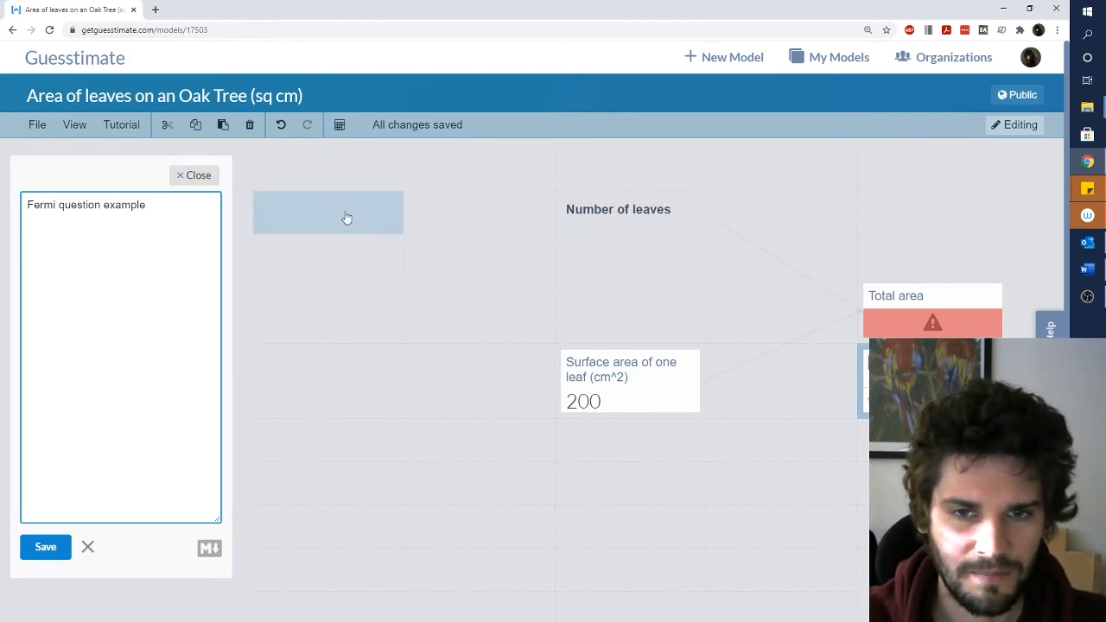
- Add a node named Radius of "leafy bit" to the left of Number of leaves and set its value to 4
{"action": "left_click", "coordinate": [329, 207]}
{"action": "type", "text": "Radius of "}
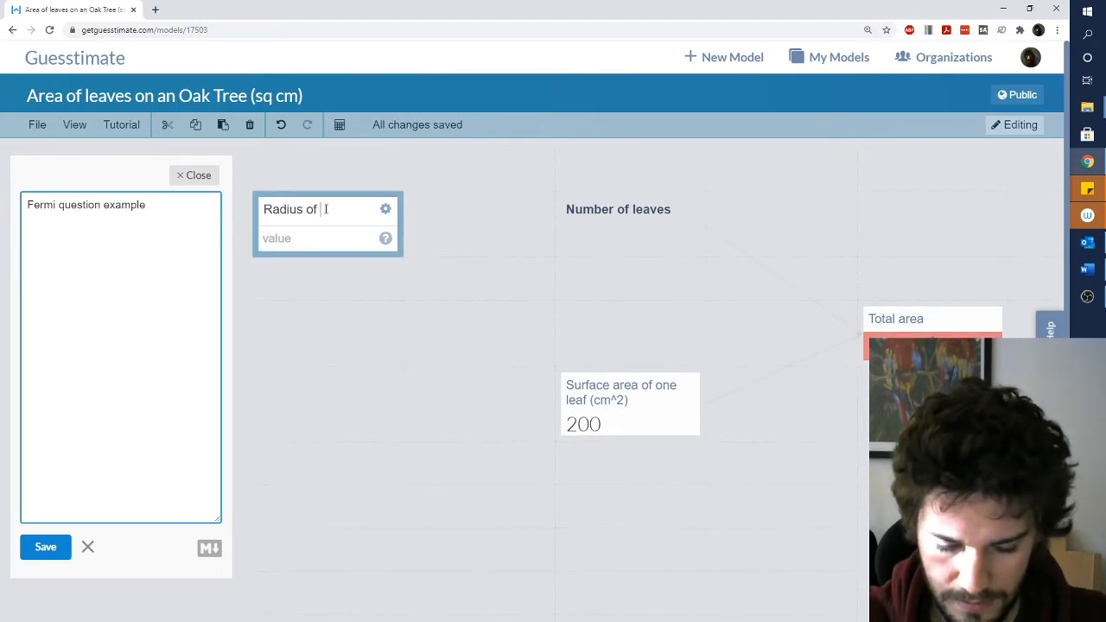
{"action": "type", "text": "\"leafy bit\""}
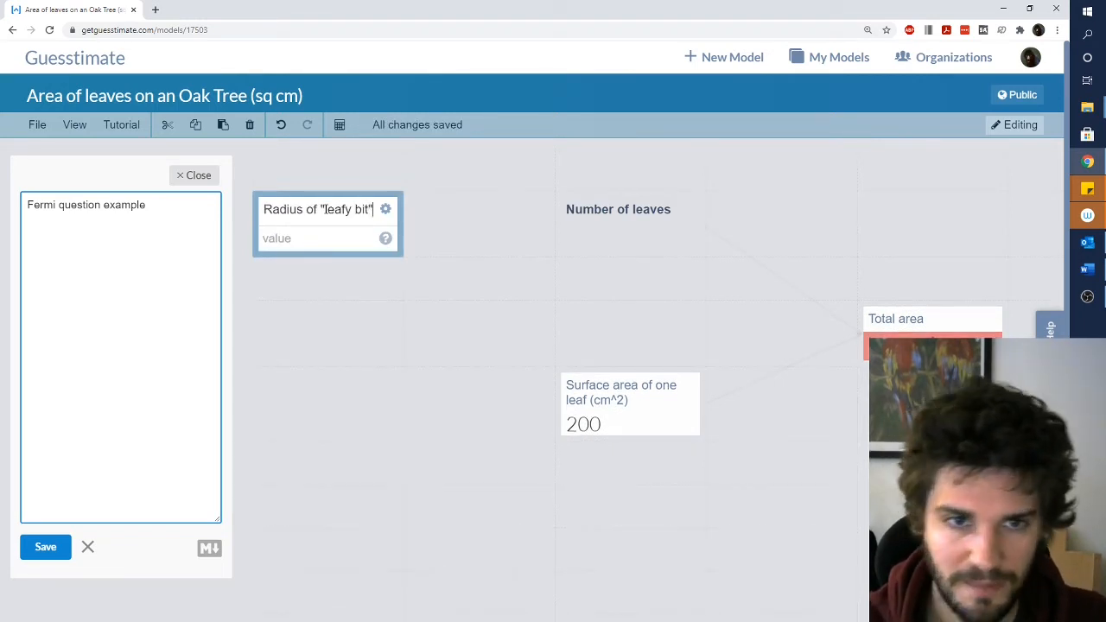
{"action": "left_click", "coordinate": [311, 237]}
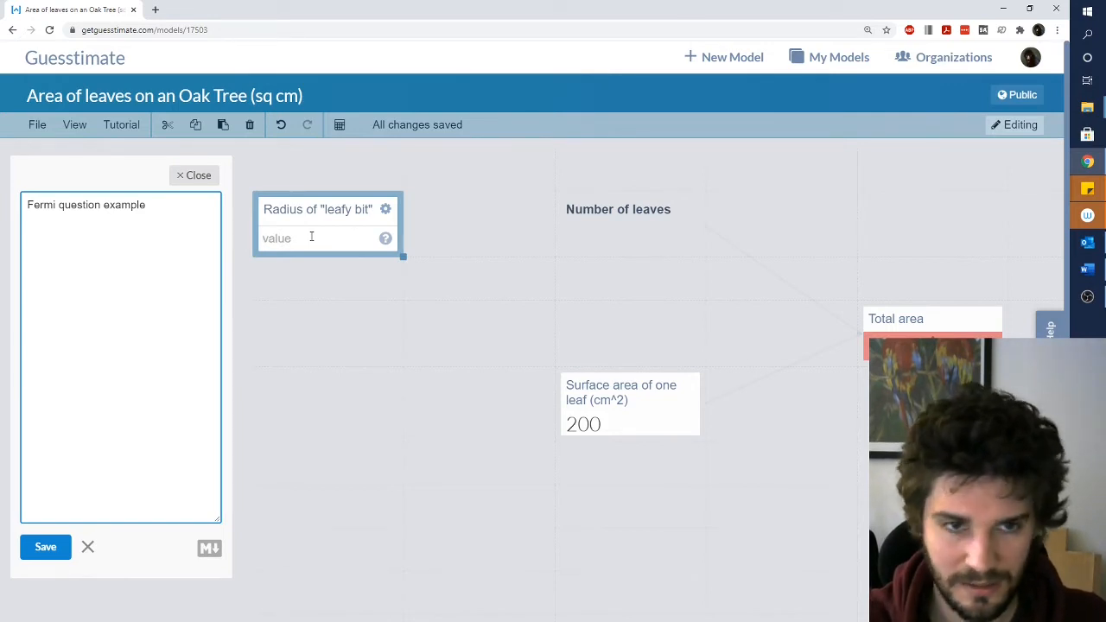
{"action": "type", "text": "4"}
- Add a node named "Volume of leafy bit" between the radius node and the Number of leaves node
{"action": "left_click", "coordinate": [450, 226]}
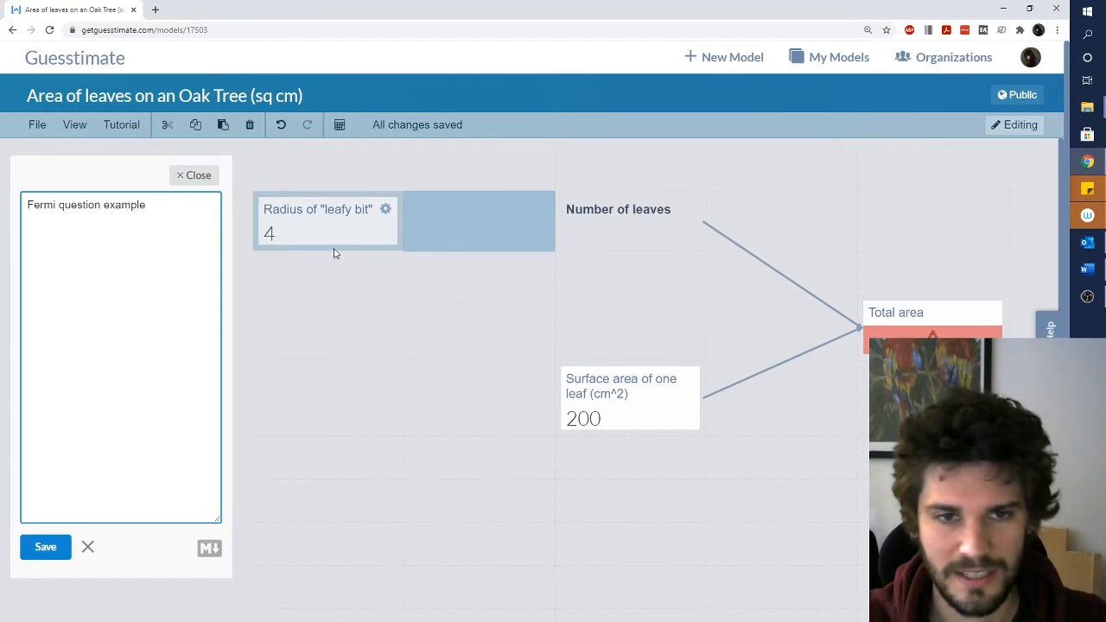
{"action": "left_click", "coordinate": [466, 210]}
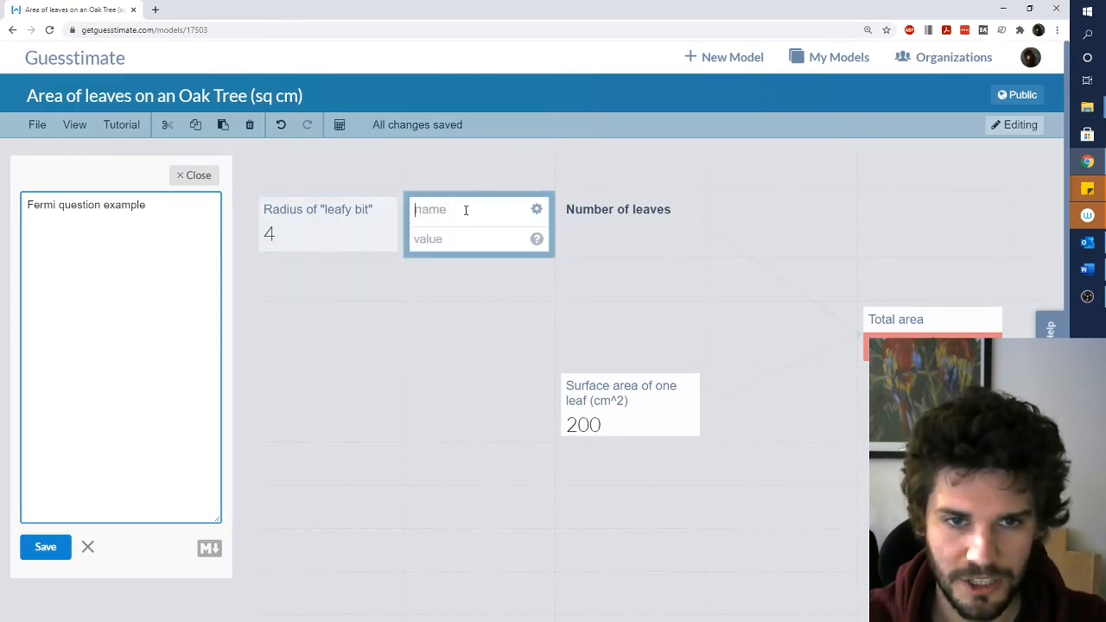
{"action": "type", "text": "Volume of elafy"}
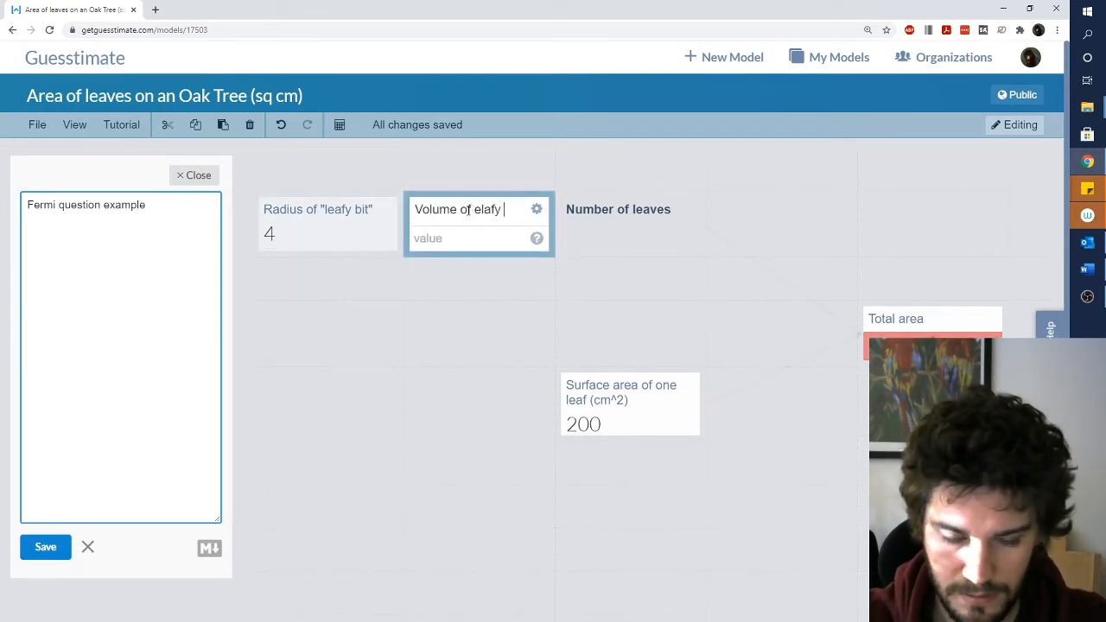
{"action": "key", "text": "BackSpace"}
{"action": "key", "text": "BackSpace"}
{"action": "key", "text": "BackSpace"}
{"action": "key", "text": "BackSpace"}
{"action": "key", "text": "BackSpace"}
{"action": "key", "text": "BackSpace"}
{"action": "type", "text": "leafy bit"}
- Set the leafy bit volume to the sphere formula =(4/3)*pi*ROL^3, referencing the radius node
{"action": "left_click", "coordinate": [456, 238]}
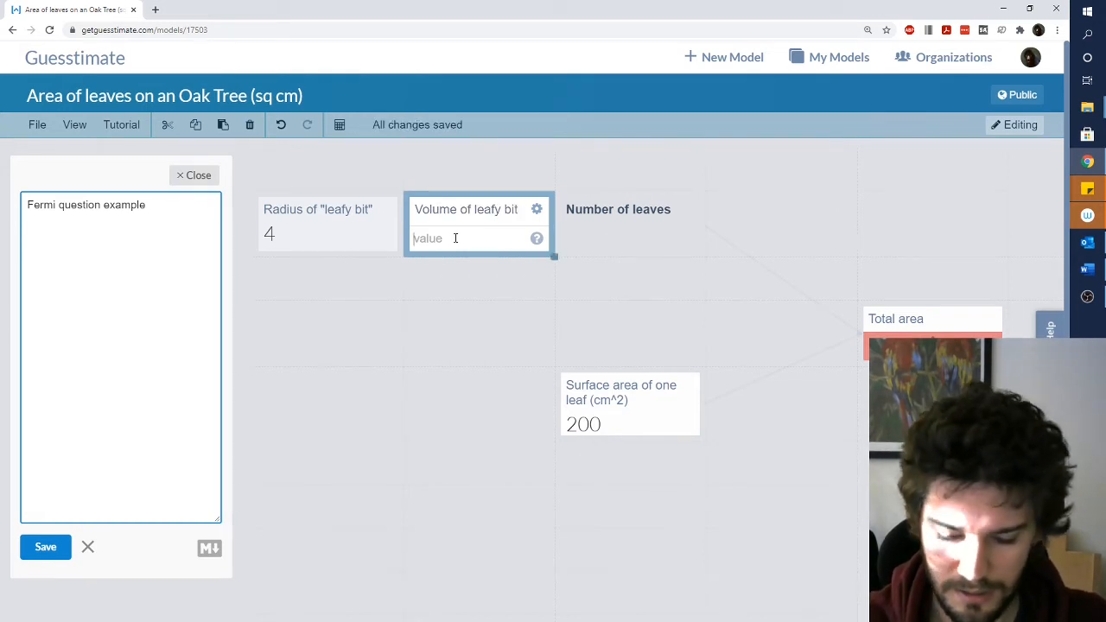
{"action": "type", "text": "=(4/3"}
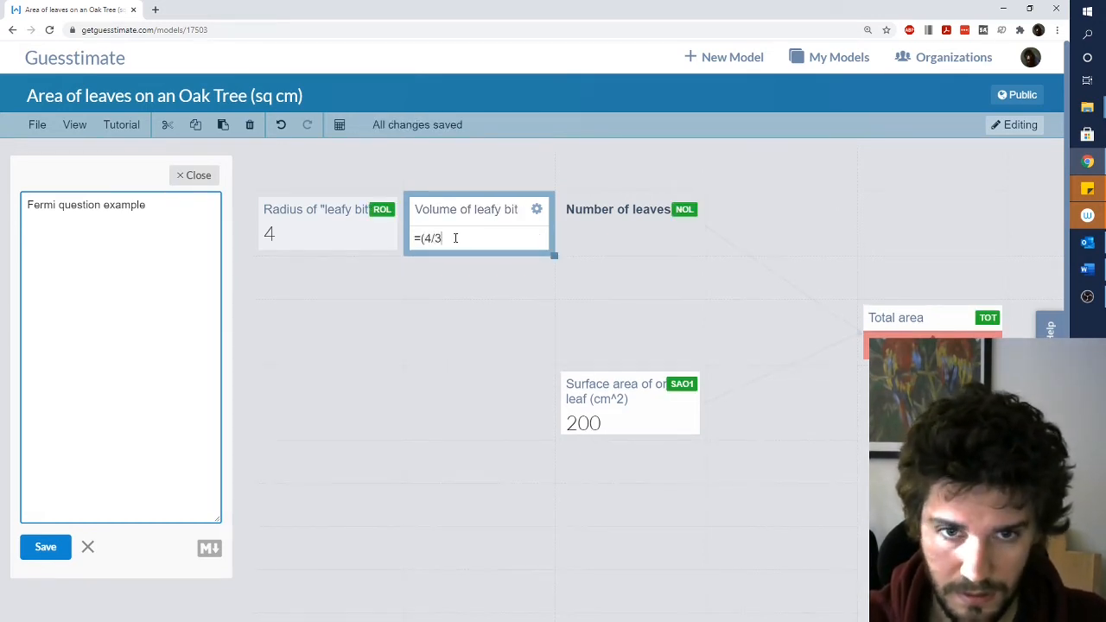
{"action": "type", "text": ")*"}
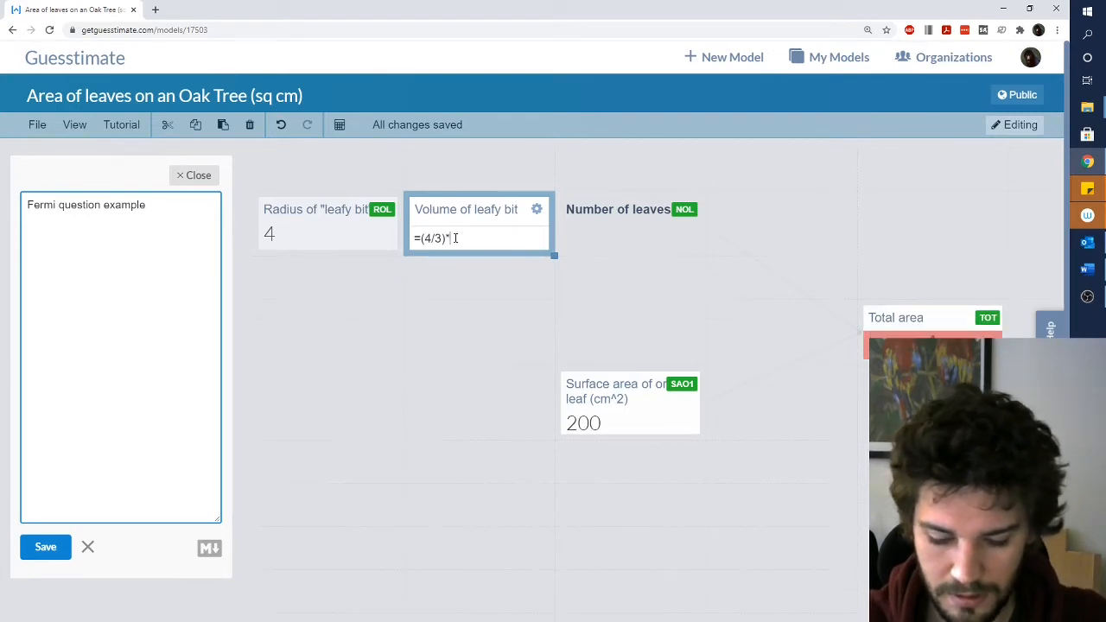
{"action": "type", "text": "pi*"}
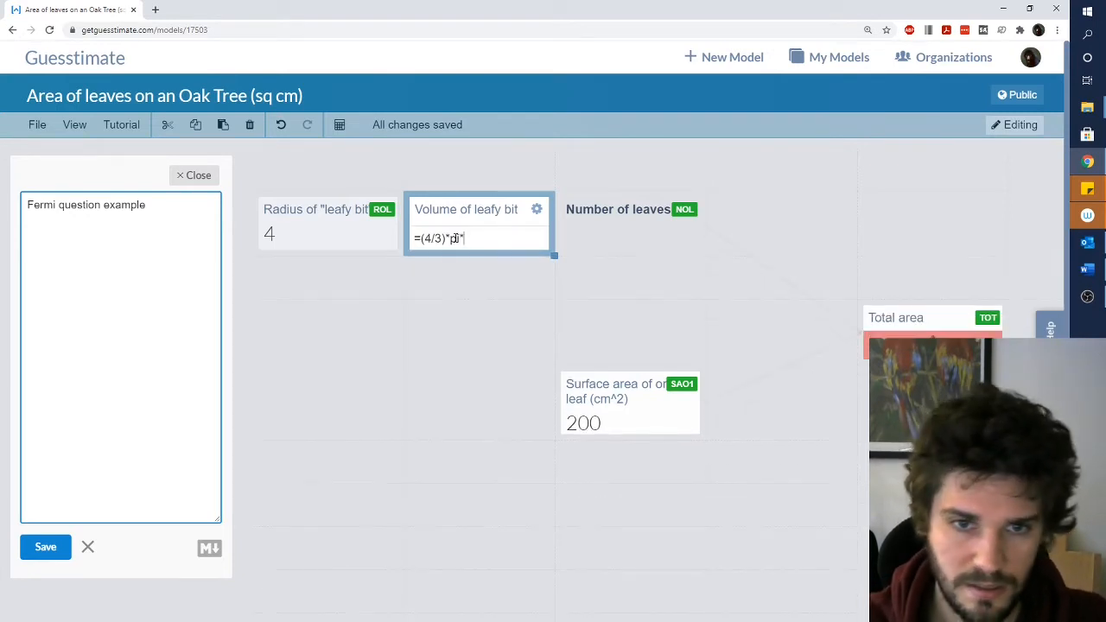
{"action": "left_click", "coordinate": [340, 240]}
{"action": "type", "text": "^3"}
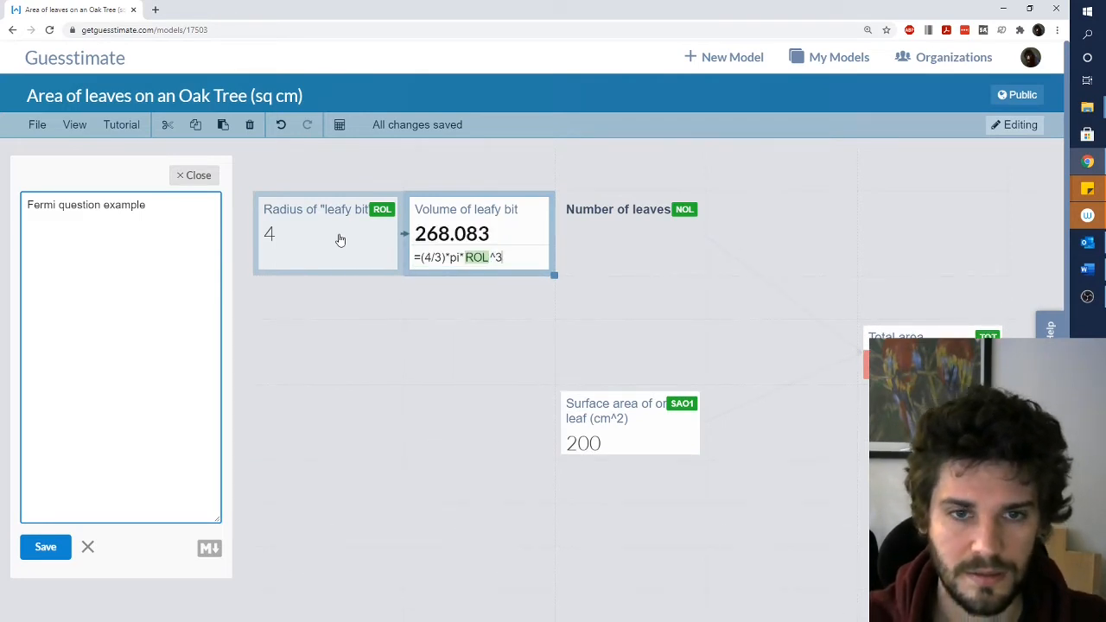
{"action": "key", "text": "Return"}
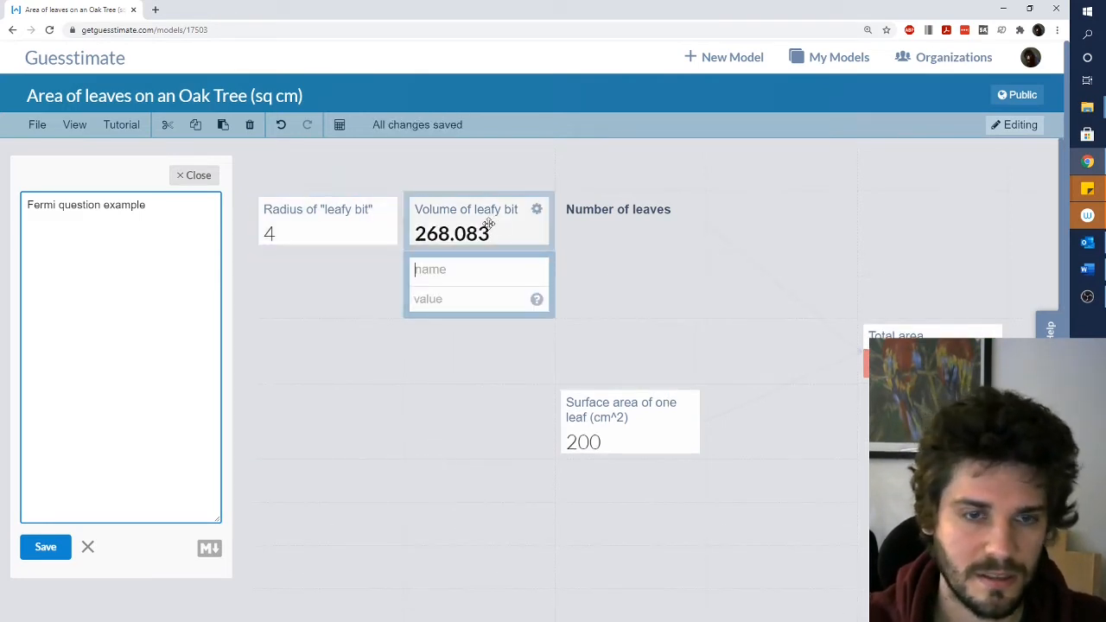
{"action": "left_click", "coordinate": [431, 363]}
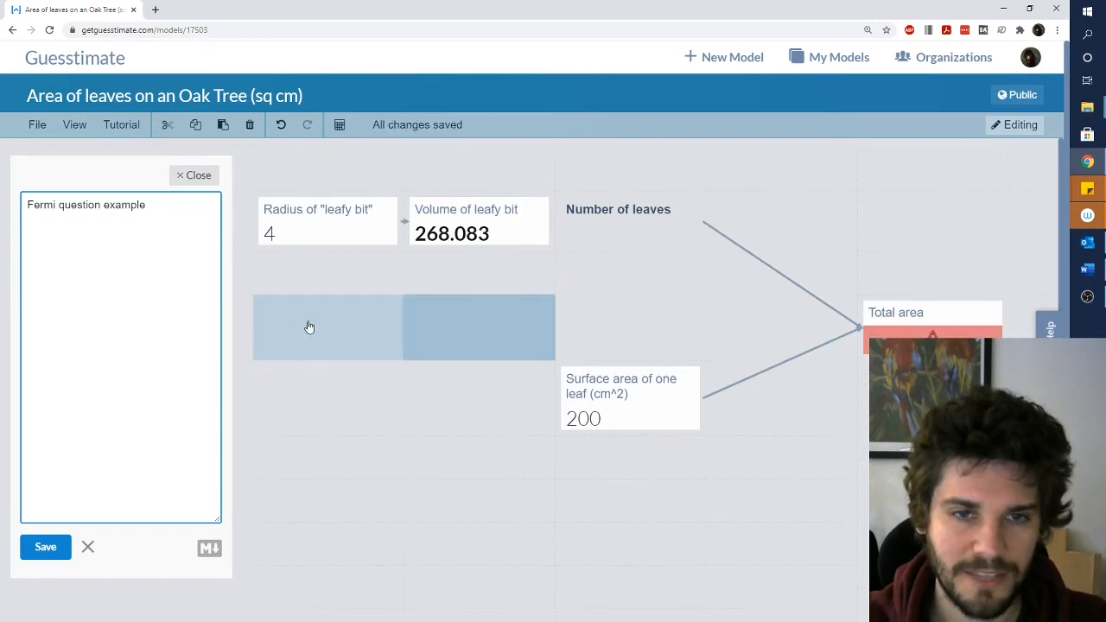
- Add nodes named "Volume of imagined box" and "Number of leaves in imagined box", stacked below the Radius of "leafy bit" node
{"action": "left_click", "coordinate": [340, 313]}
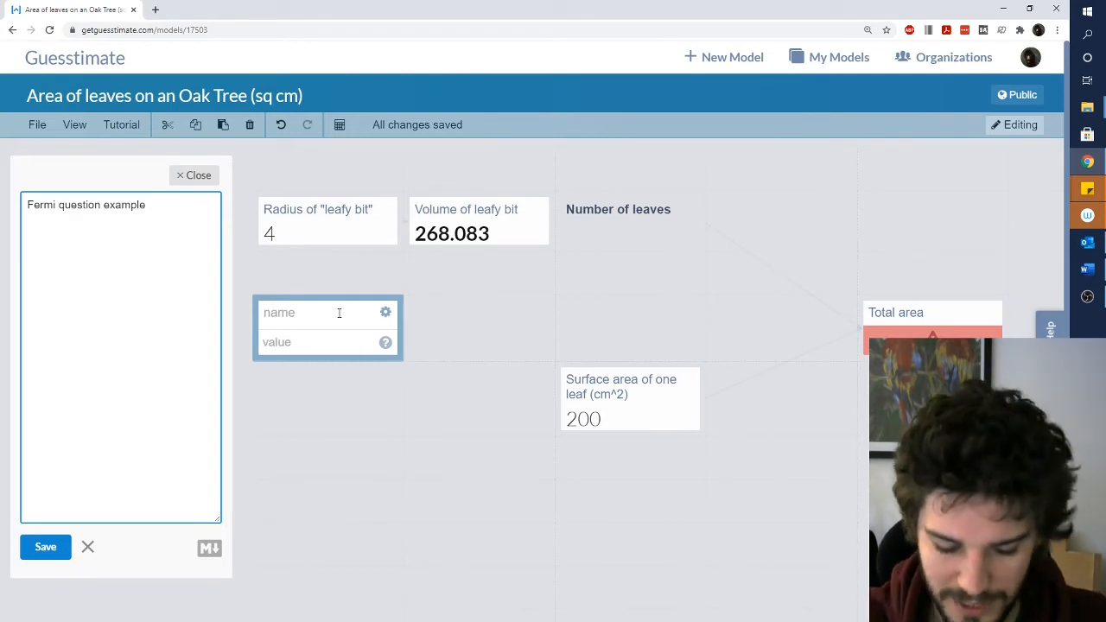
{"action": "type", "text": "Volume of imagined box"}
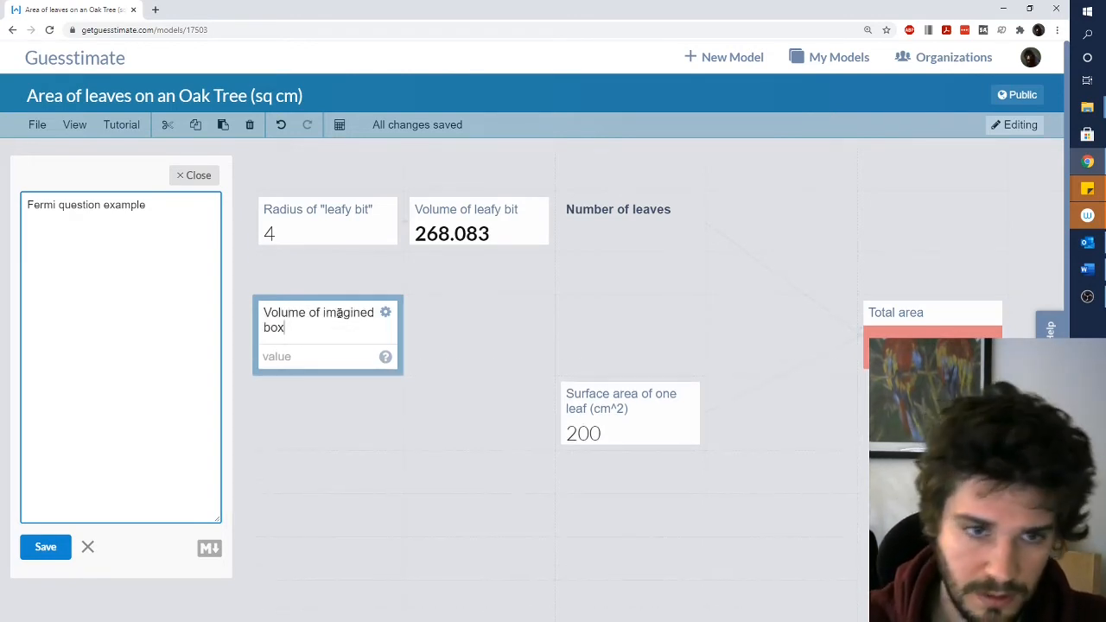
{"action": "left_click", "coordinate": [442, 313]}
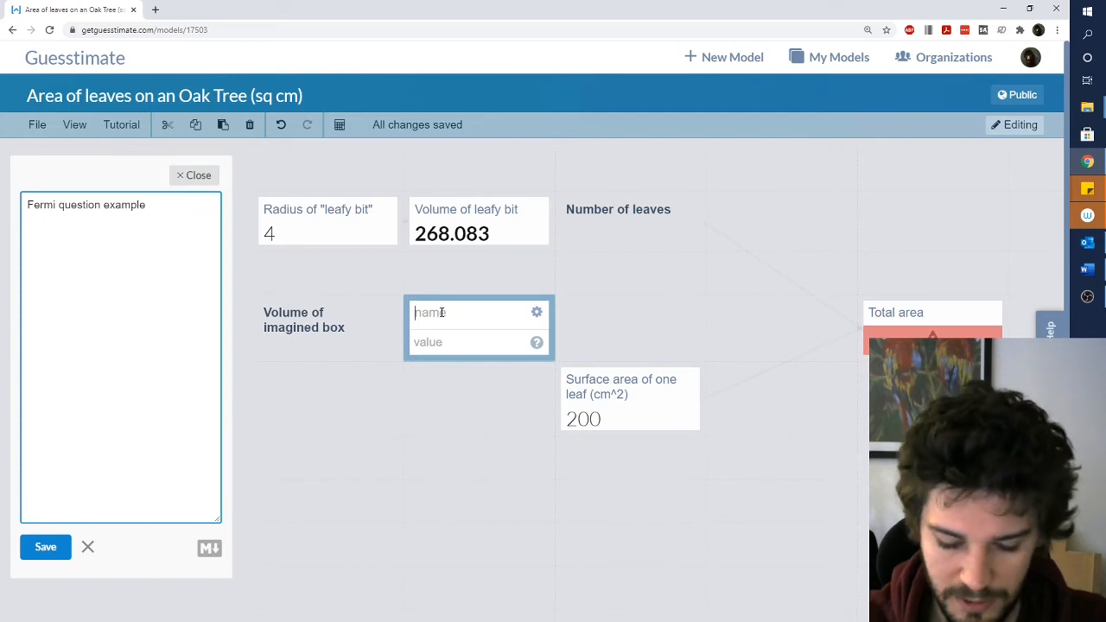
{"action": "left_click", "coordinate": [277, 377]}
{"action": "type", "text": "Number of leaves i"}
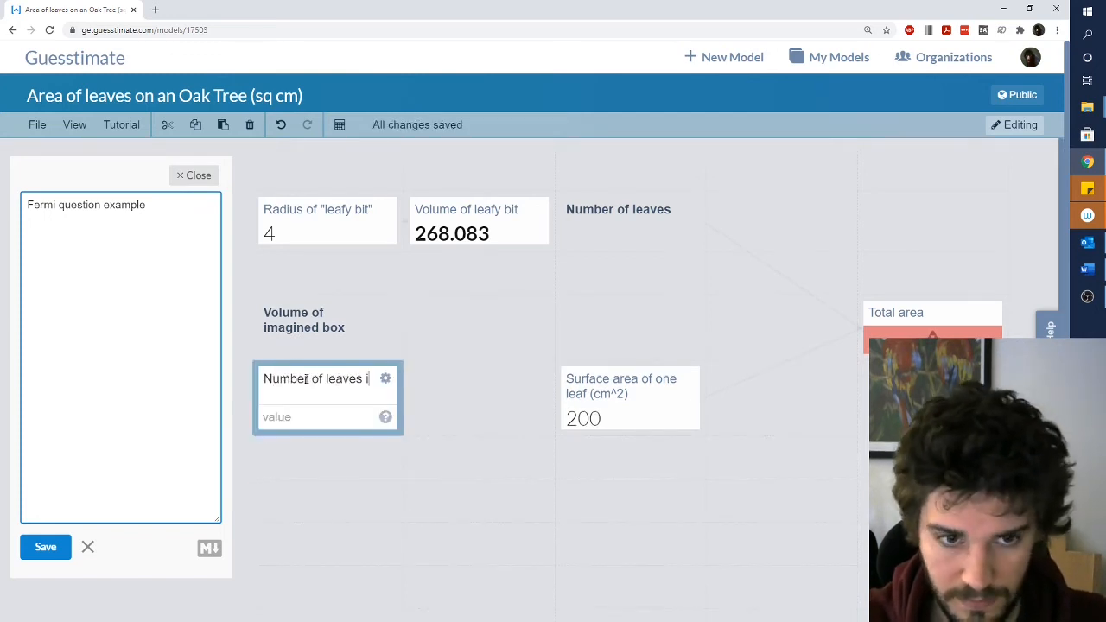
{"action": "type", "text": "n imagined box"}
- Add a node named "Leaf density" to the right of the Volume of imagined box node
{"action": "left_click", "coordinate": [435, 324]}
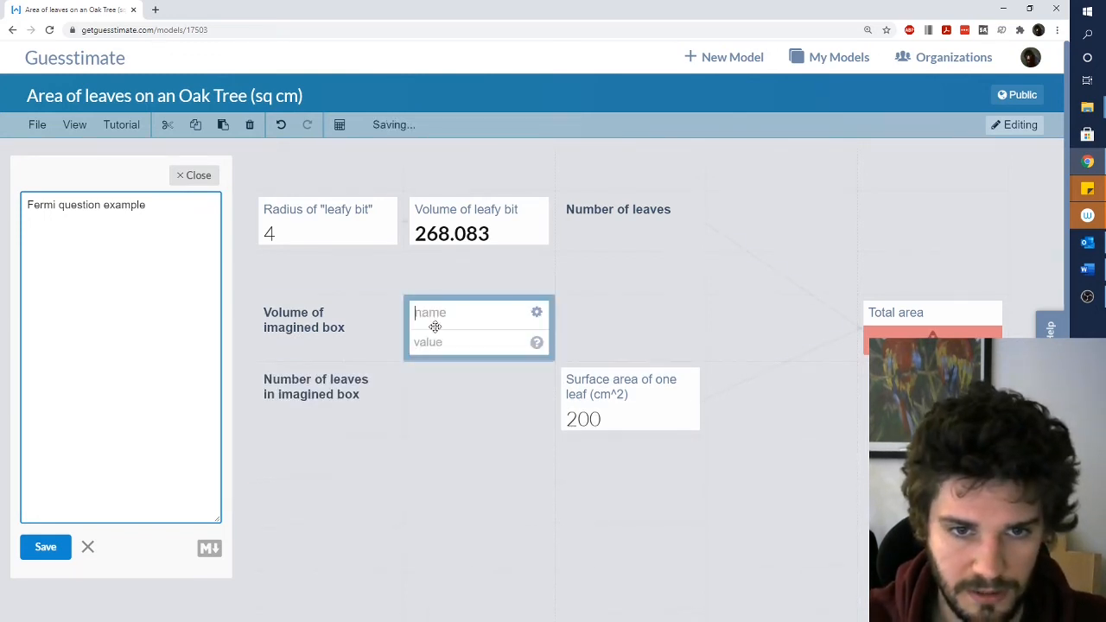
{"action": "type", "text": "Leaf denisty"}
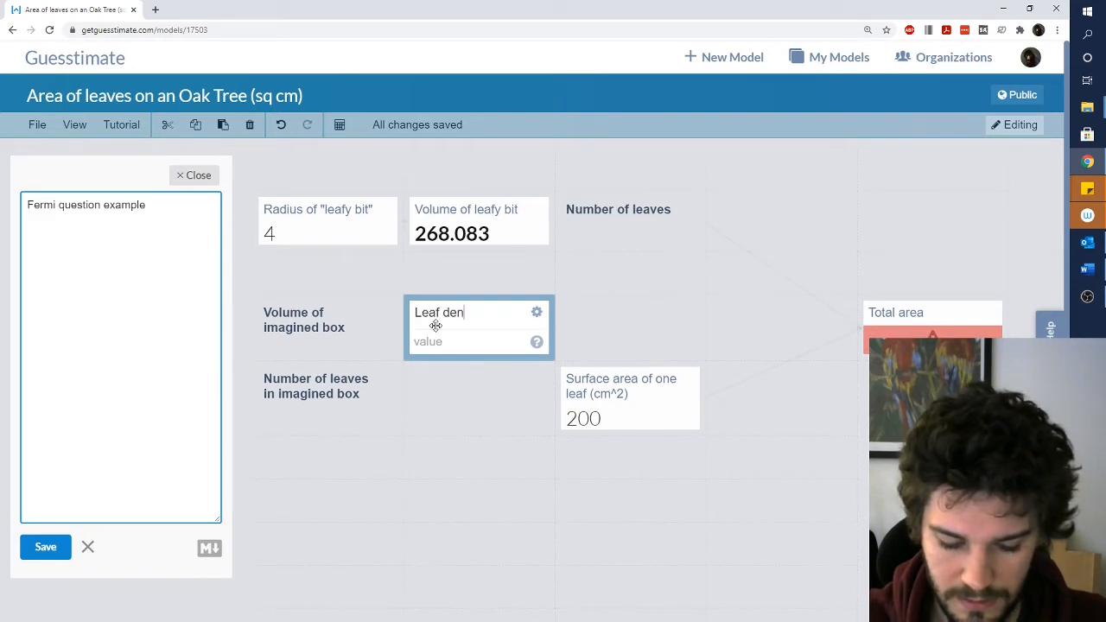
{"action": "key", "text": "BackSpace"}
{"action": "key", "text": "BackSpace"}
{"action": "key", "text": "BackSpace"}
{"action": "key", "text": "BackSpace"}
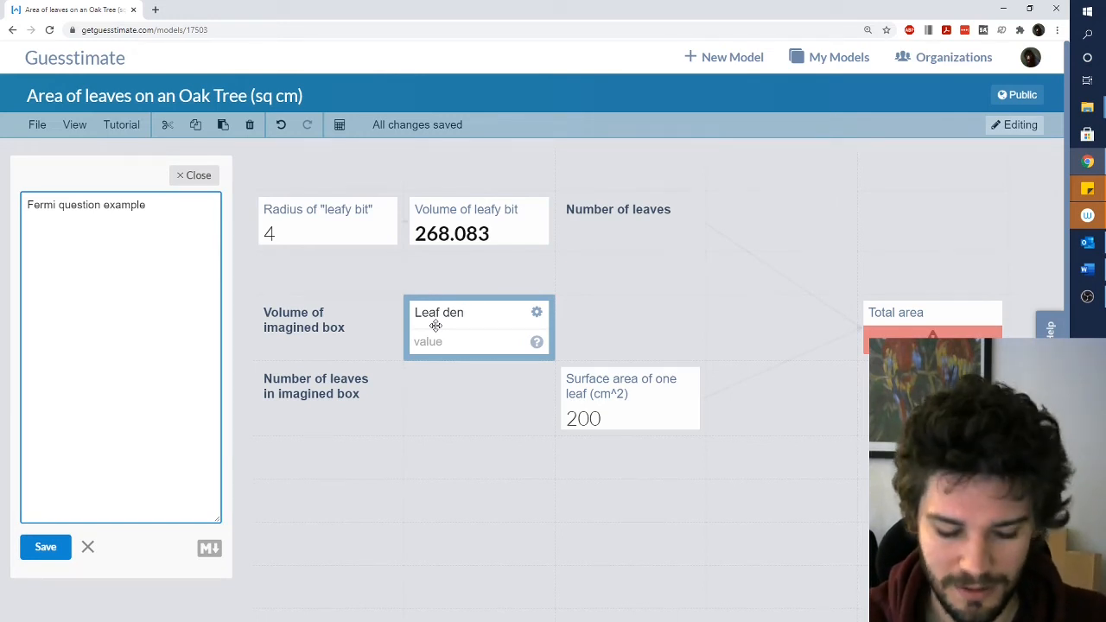
{"action": "type", "text": "sity"}
{"action": "key", "text": "Return"}
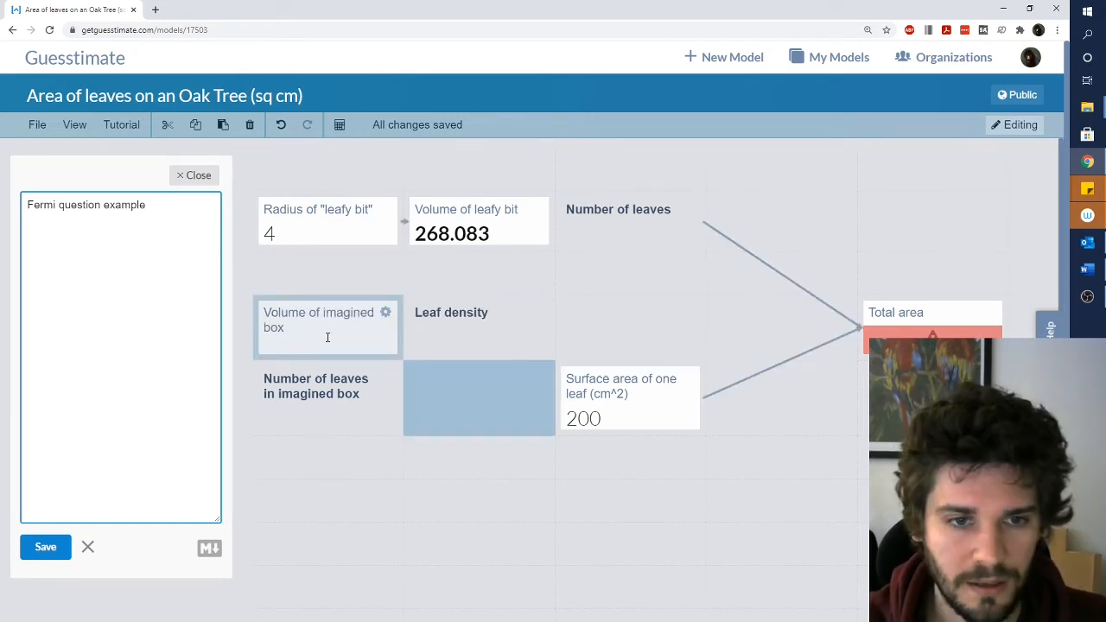
- Set the Volume of imagined box to =0.5^3 and the Number of leaves in imagined box to 50
{"action": "left_click", "coordinate": [309, 338]}
{"action": "left_click", "coordinate": [299, 355]}
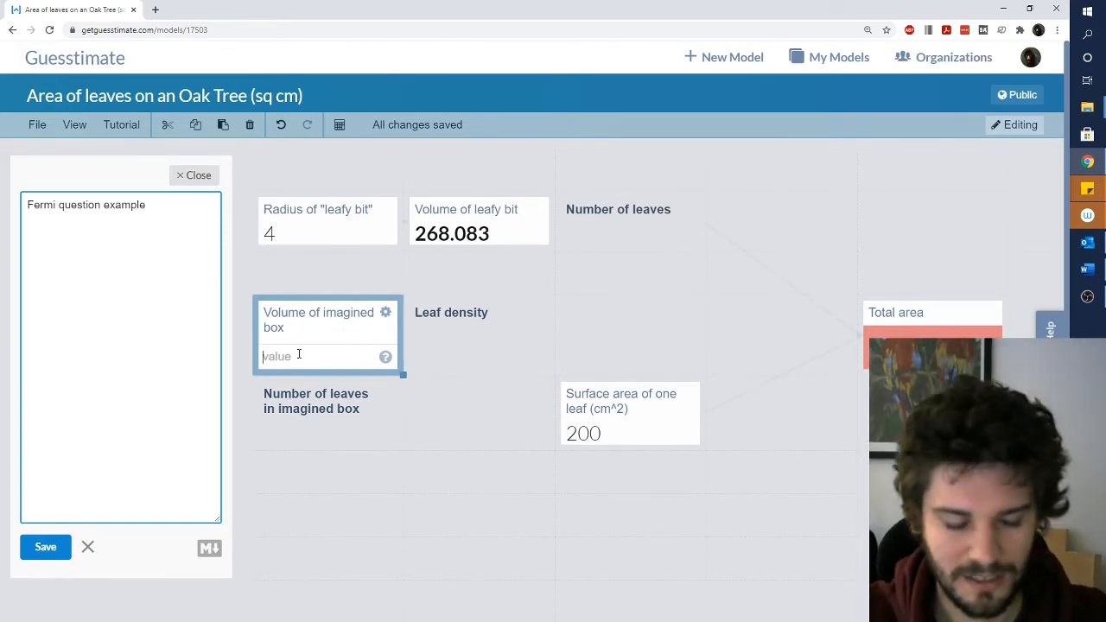
{"action": "type", "text": "=0.5^3"}
{"action": "key", "text": "Return"}
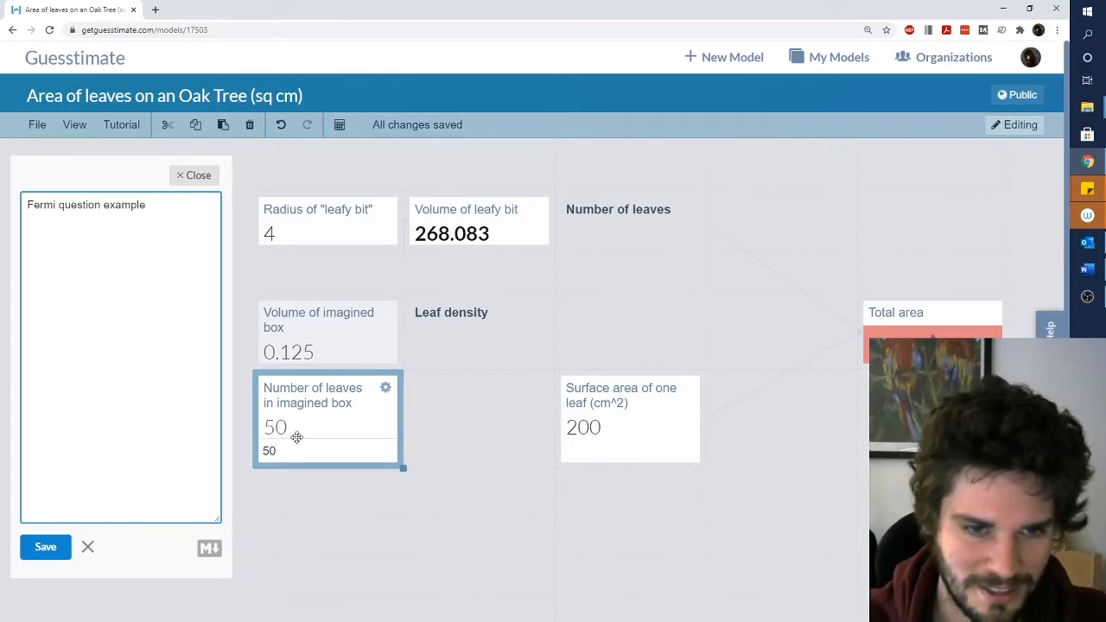
- Set Leaf density to the number of leaves in the imagined box divided by its volume, =NOL1/VOI
{"action": "left_click", "coordinate": [465, 344]}
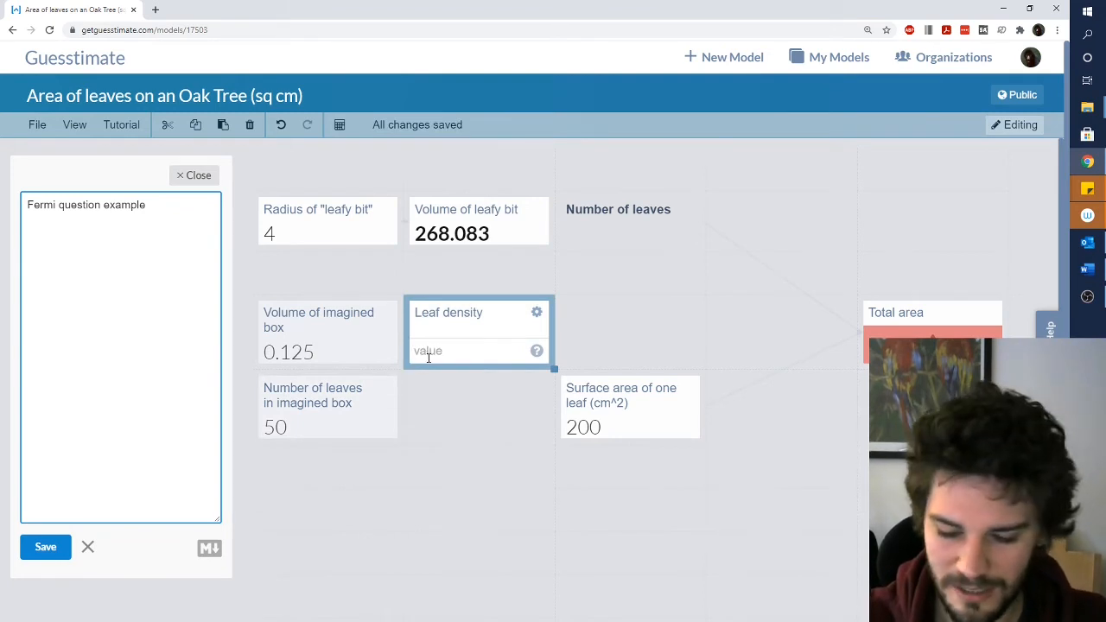
{"action": "type", "text": "="}
{"action": "left_click", "coordinate": [363, 404]}
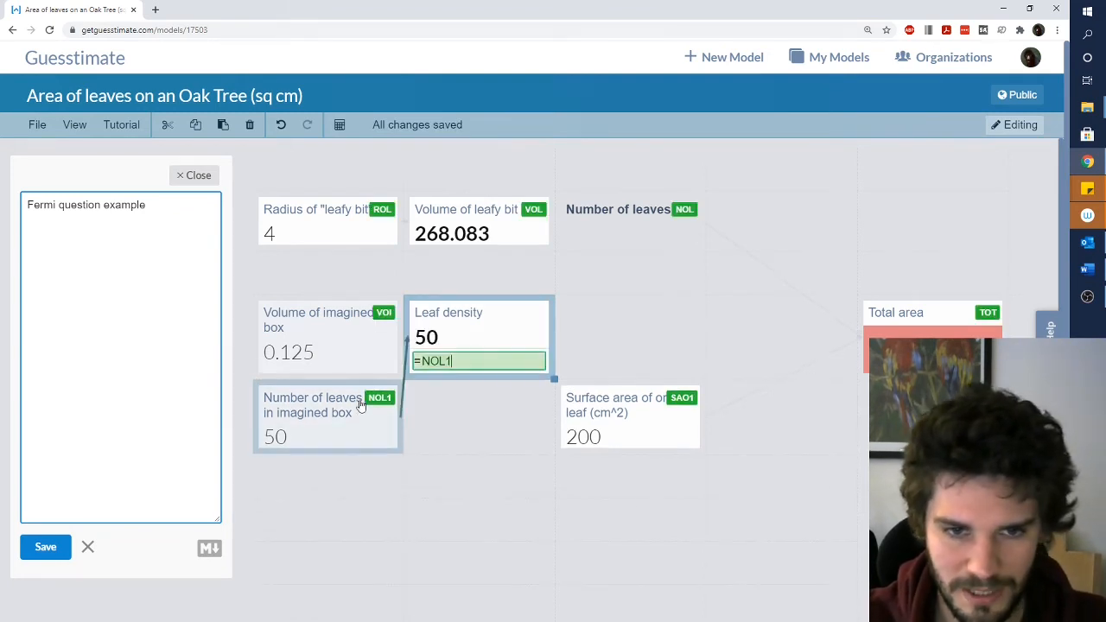
{"action": "type", "text": "/"}
{"action": "left_click", "coordinate": [326, 354]}
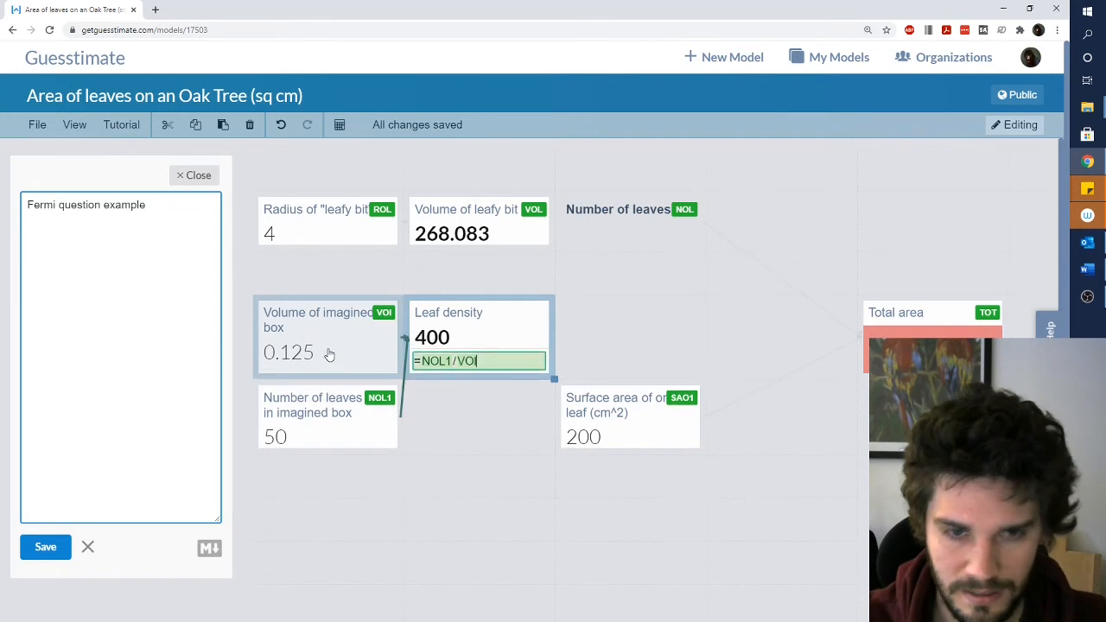
{"action": "key", "text": "Return"}
- Set Number of leaves to the leafy bit volume multiplied by the leaf density, =VOL*LEA
{"action": "left_click", "coordinate": [609, 249]}
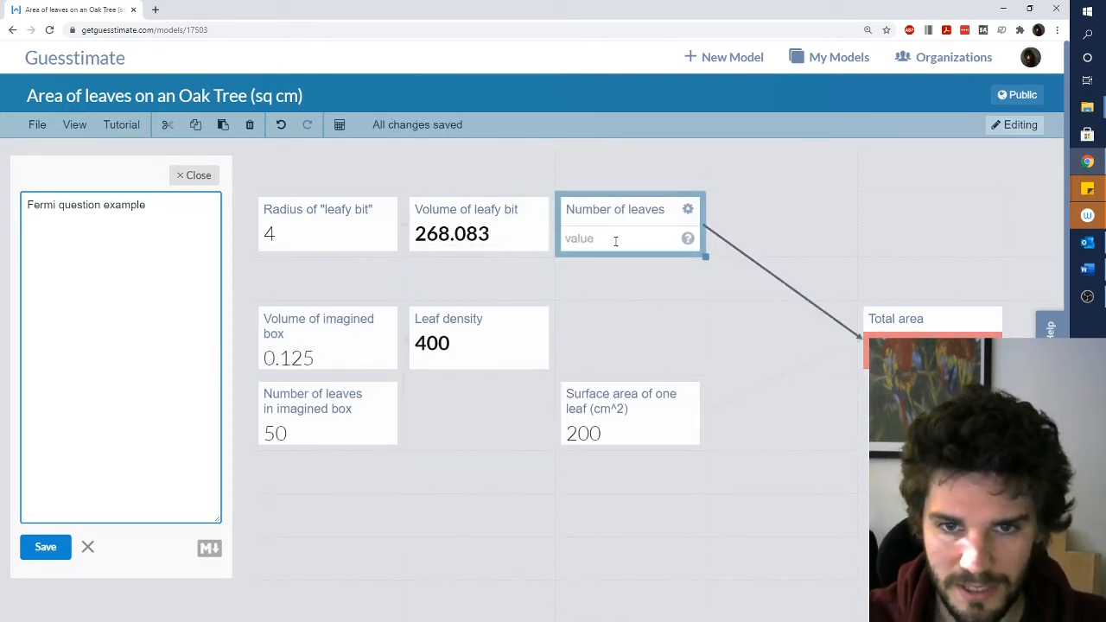
{"action": "type", "text": "="}
{"action": "left_click", "coordinate": [489, 231]}
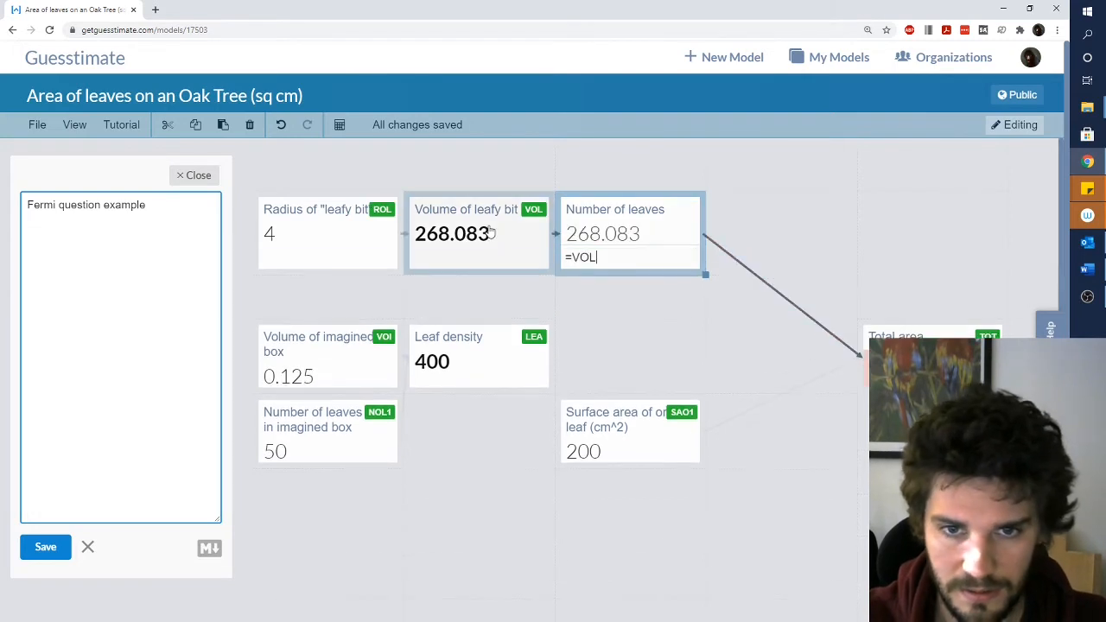
{"action": "type", "text": "*"}
{"action": "left_click", "coordinate": [456, 340]}
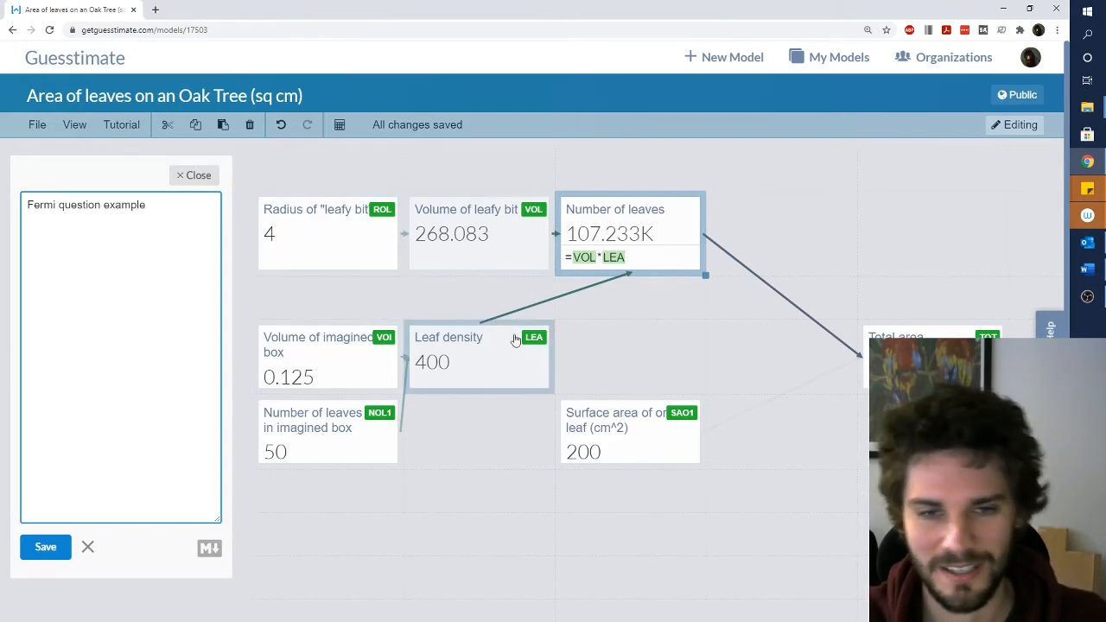
{"action": "left_click", "coordinate": [578, 387]}
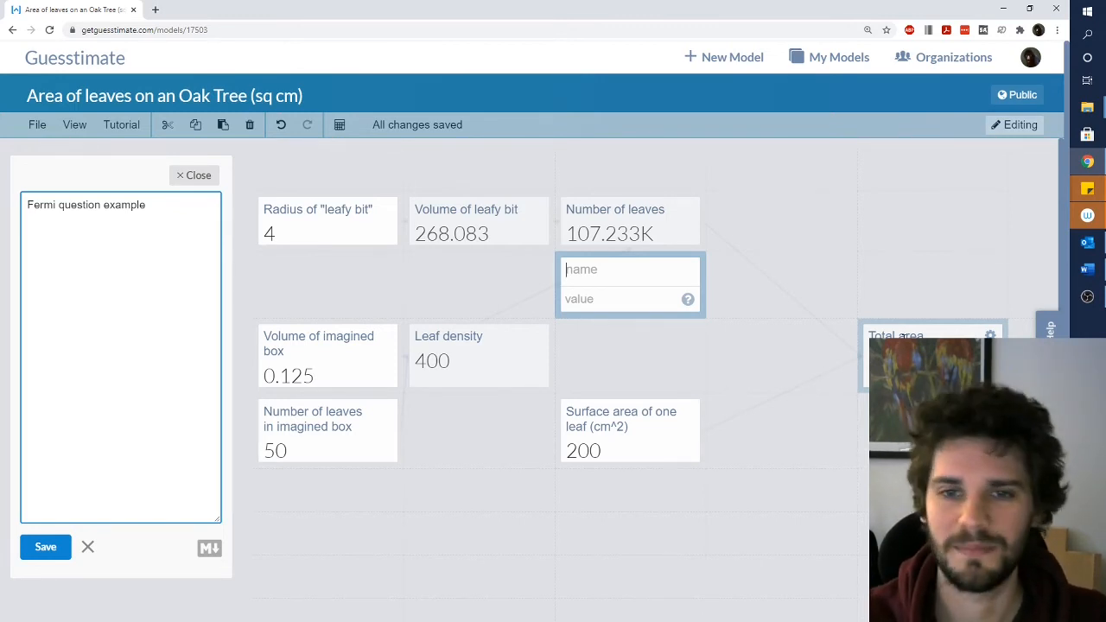
- Review how the Number of leaves, leafy bit volume, radius, Leaf density and Total area nodes feed into each other
{"action": "left_click", "coordinate": [766, 356]}
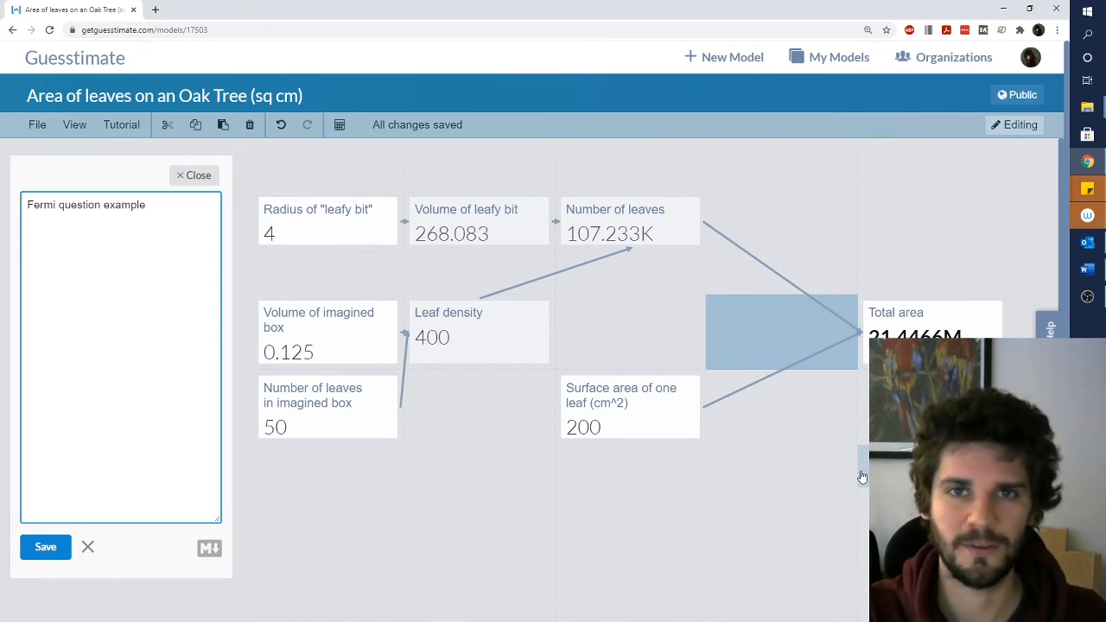
{"action": "left_click", "coordinate": [659, 216]}
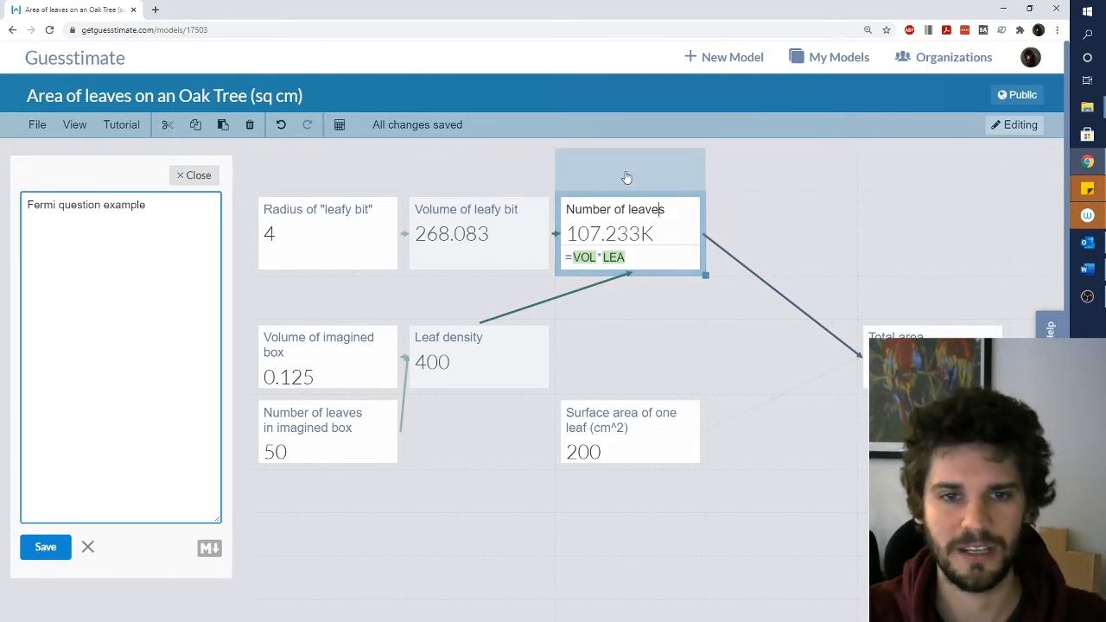
{"action": "left_click", "coordinate": [488, 227]}
{"action": "left_click", "coordinate": [329, 221]}
{"action": "left_click", "coordinate": [491, 358]}
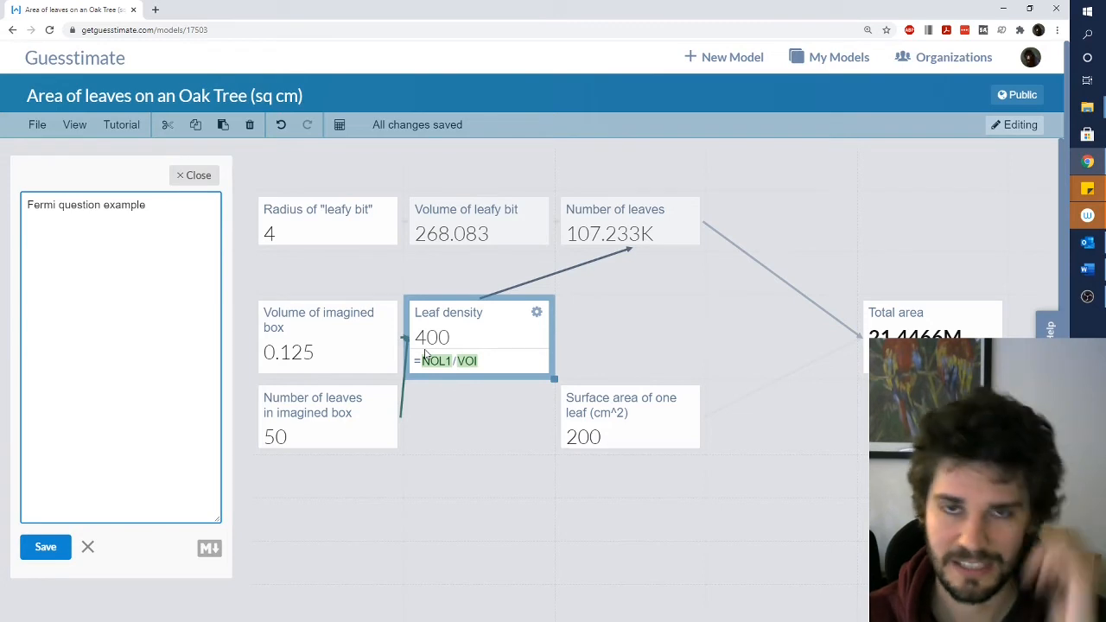
{"action": "key", "text": "Right"}
{"action": "key", "text": "Right"}
{"action": "key", "text": "Right"}
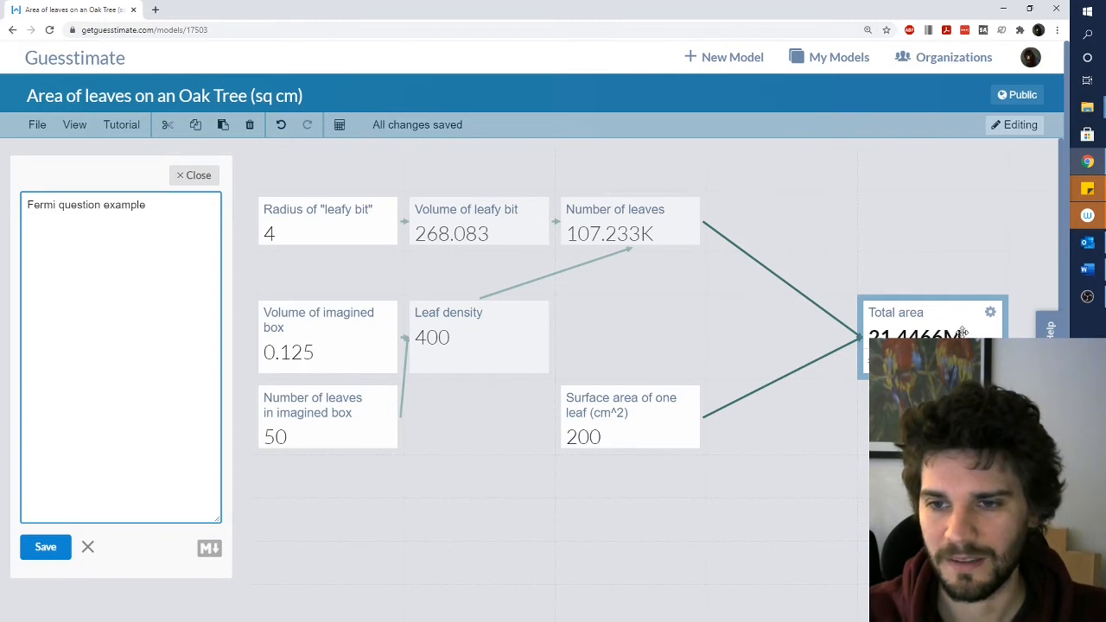
{"action": "left_click", "coordinate": [937, 360]}
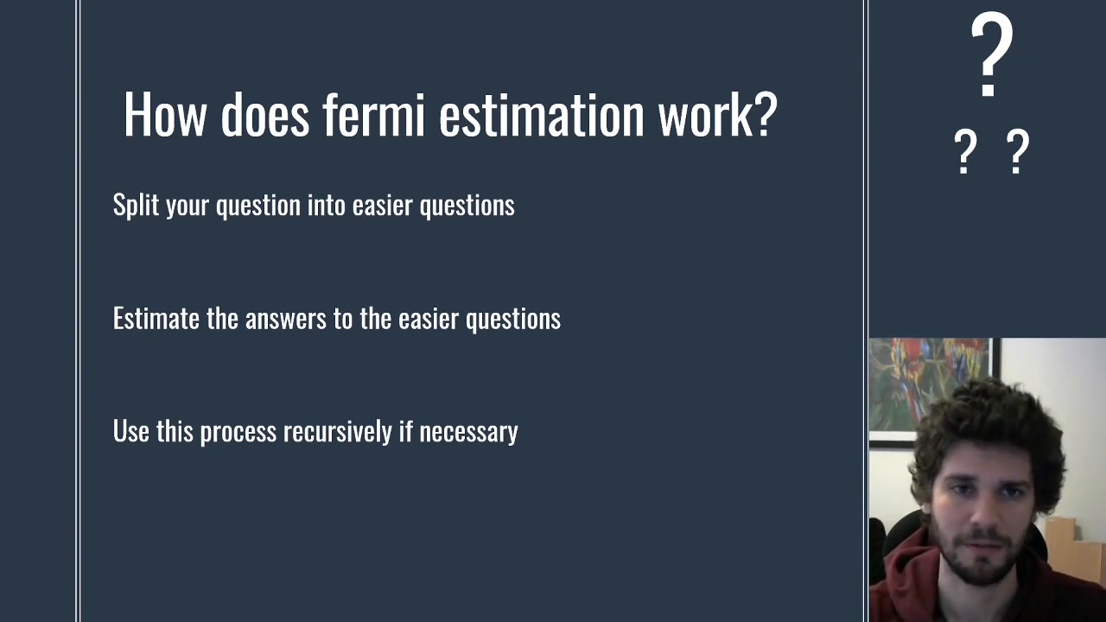
{"action": "key", "text": "Right"}
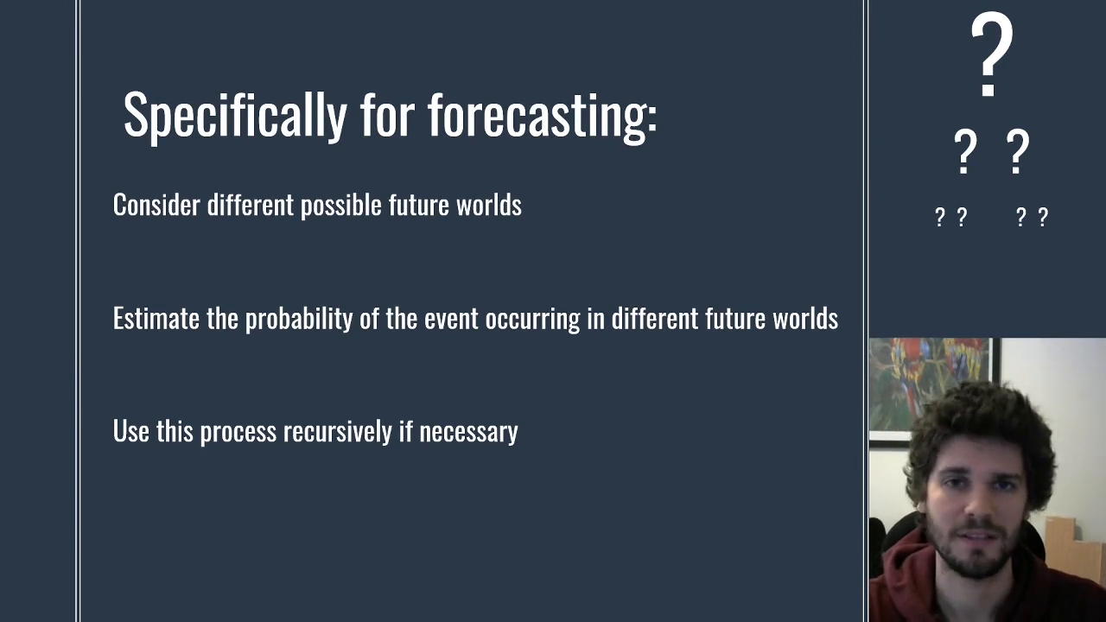
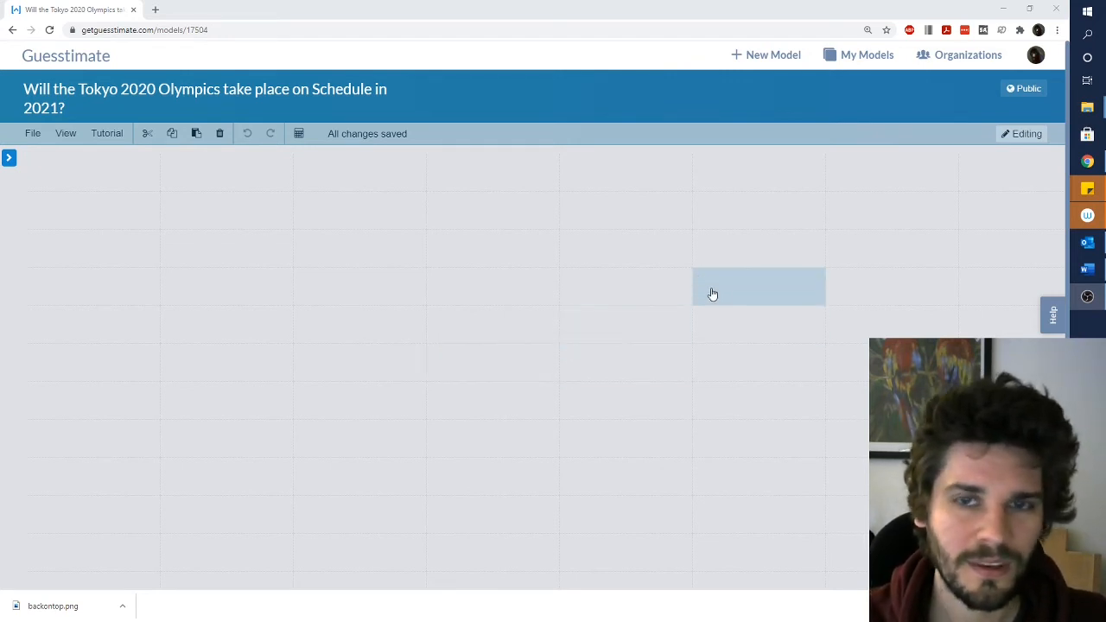
- Add nodes named "Is safe" and, two rows below it, "Isn't safe" to the empty Tokyo 2020 Olympics model
{"action": "left_click", "coordinate": [640, 288]}
{"action": "left_click", "coordinate": [638, 284]}
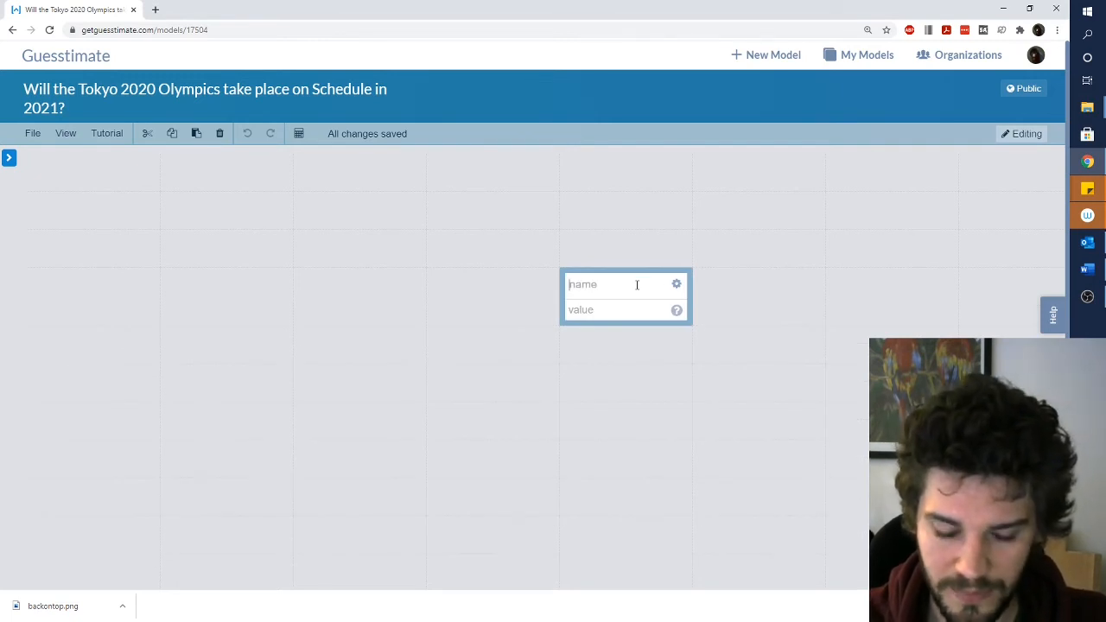
{"action": "type", "text": "Is safe"}
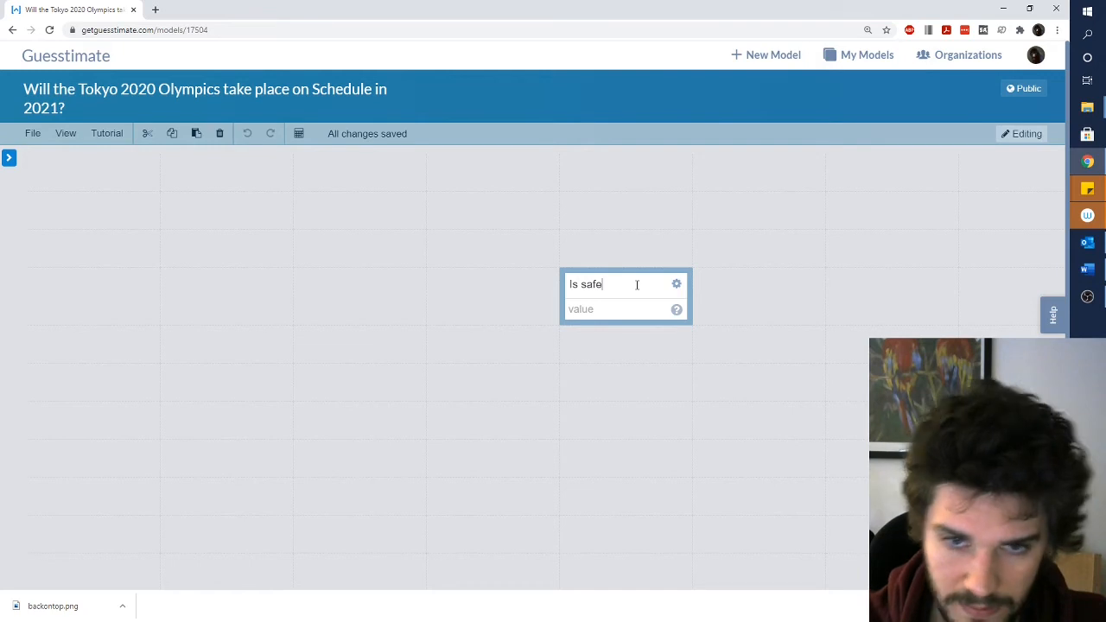
{"action": "left_click", "coordinate": [598, 370]}
{"action": "type", "text": "Isn't safe"}
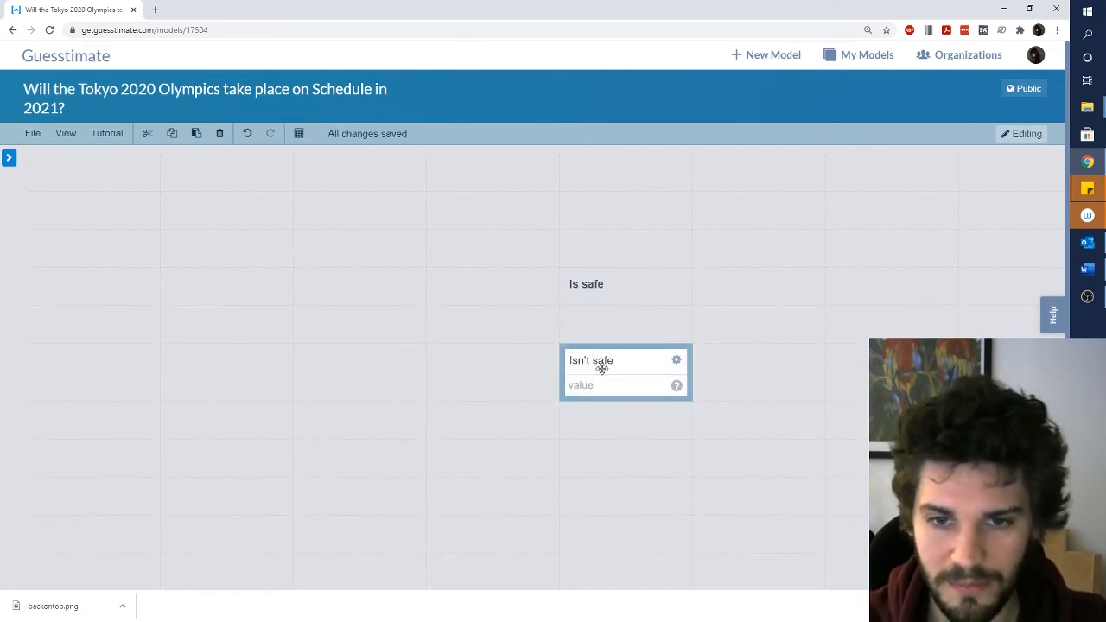
{"action": "left_click", "coordinate": [600, 381]}
{"action": "left_click", "coordinate": [611, 323]}
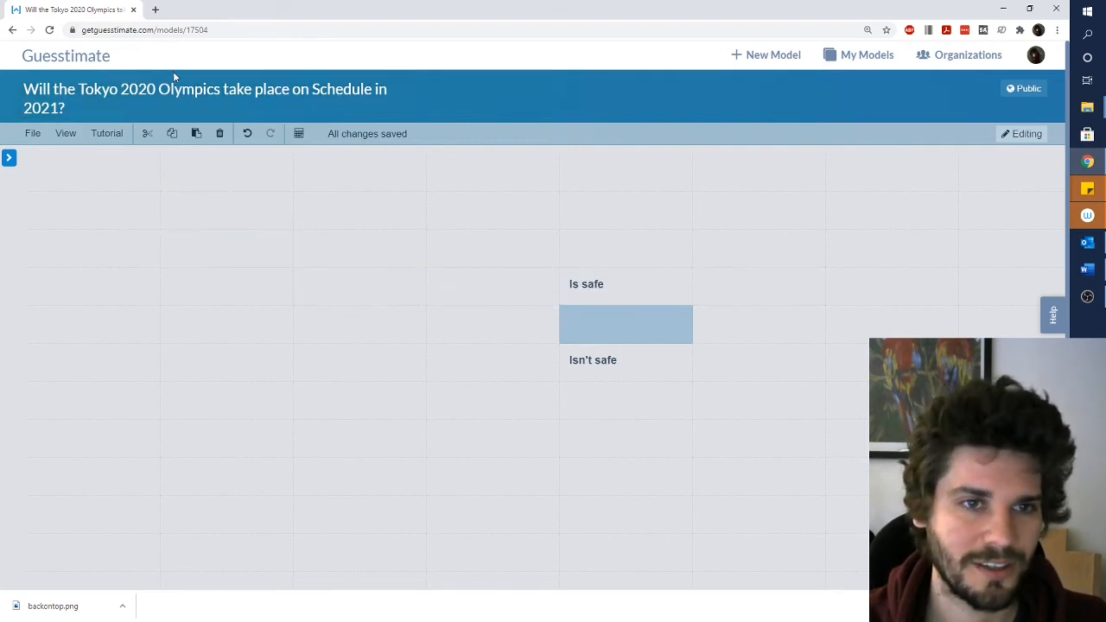
- Add a node named "Happens | Safe" with value 0.99 in the Is safe row, two columns to its right
{"action": "double_click", "coordinate": [884, 295]}
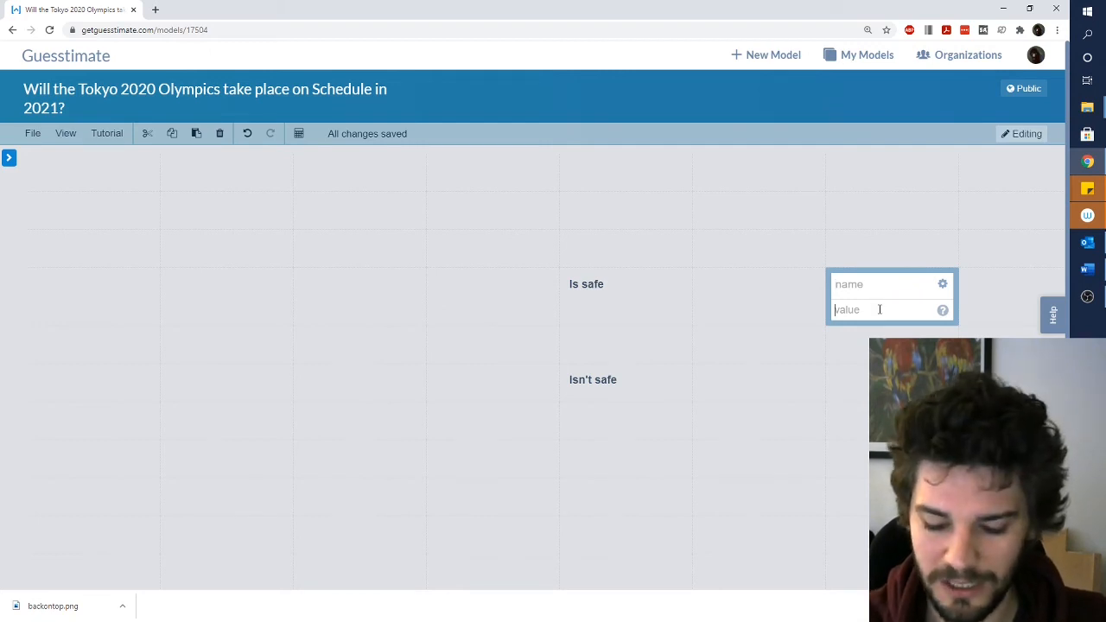
{"action": "type", "text": "0.99"}
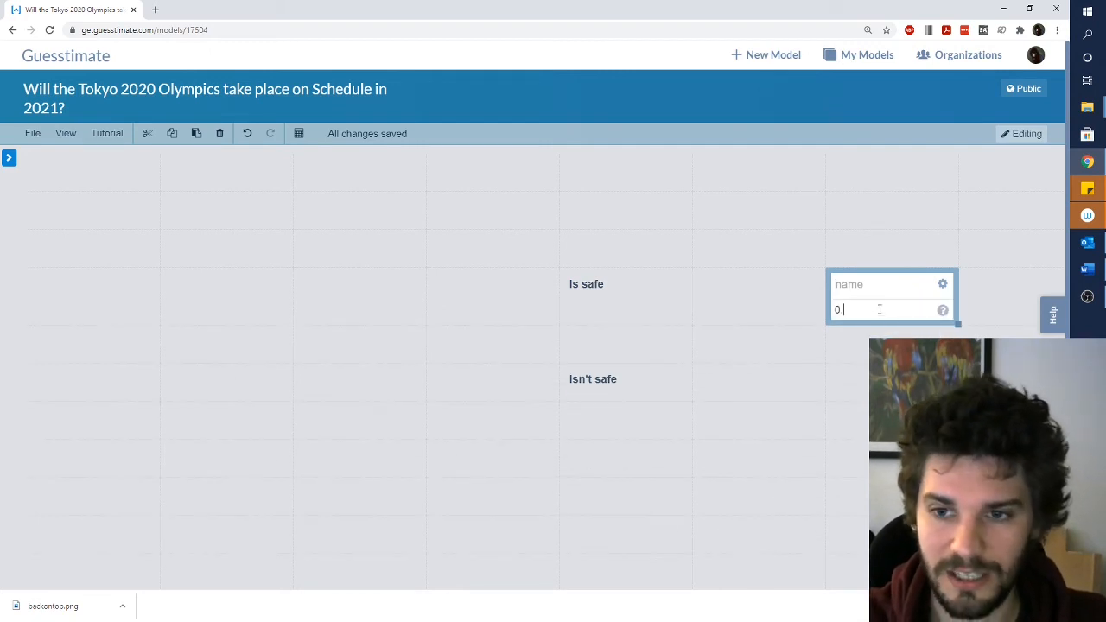
{"action": "left_click", "coordinate": [868, 285]}
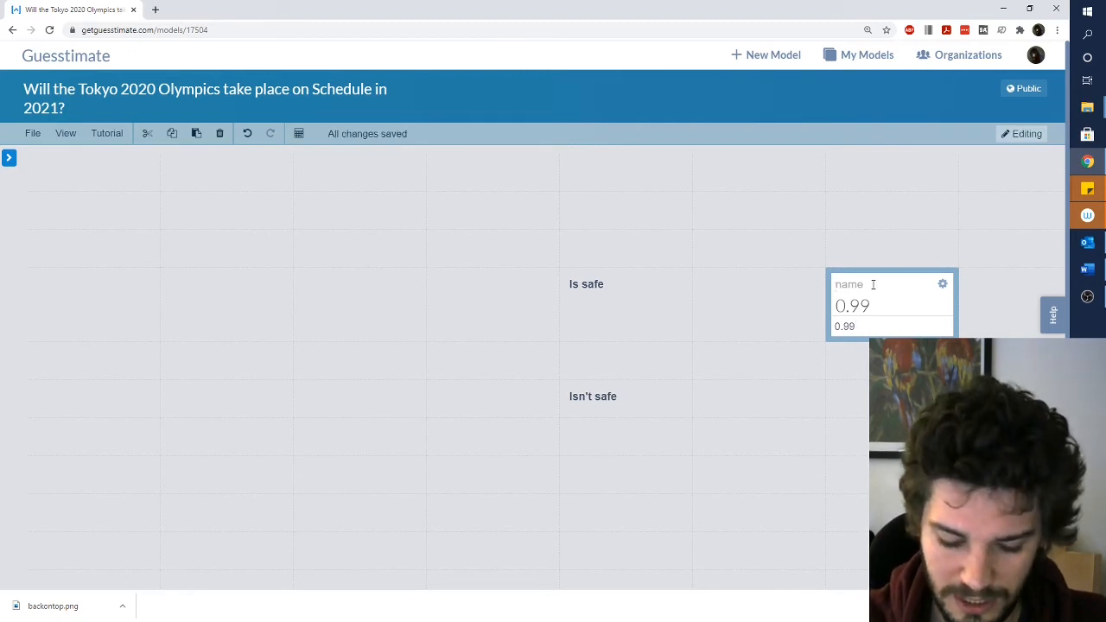
{"action": "type", "text": "Happens "}
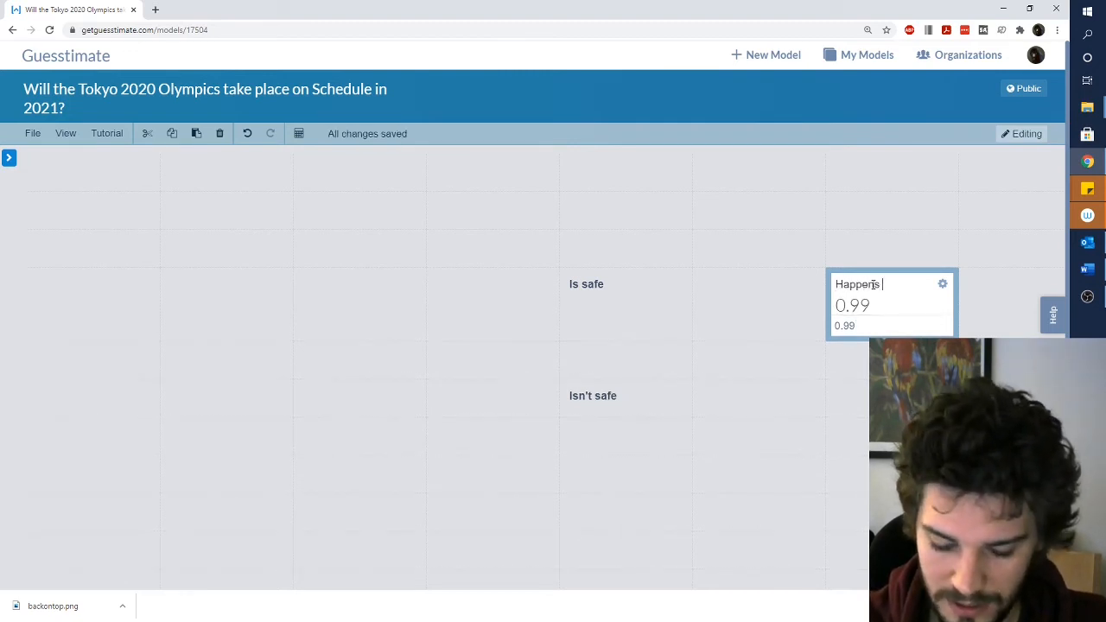
{"action": "type", "text": "|"}
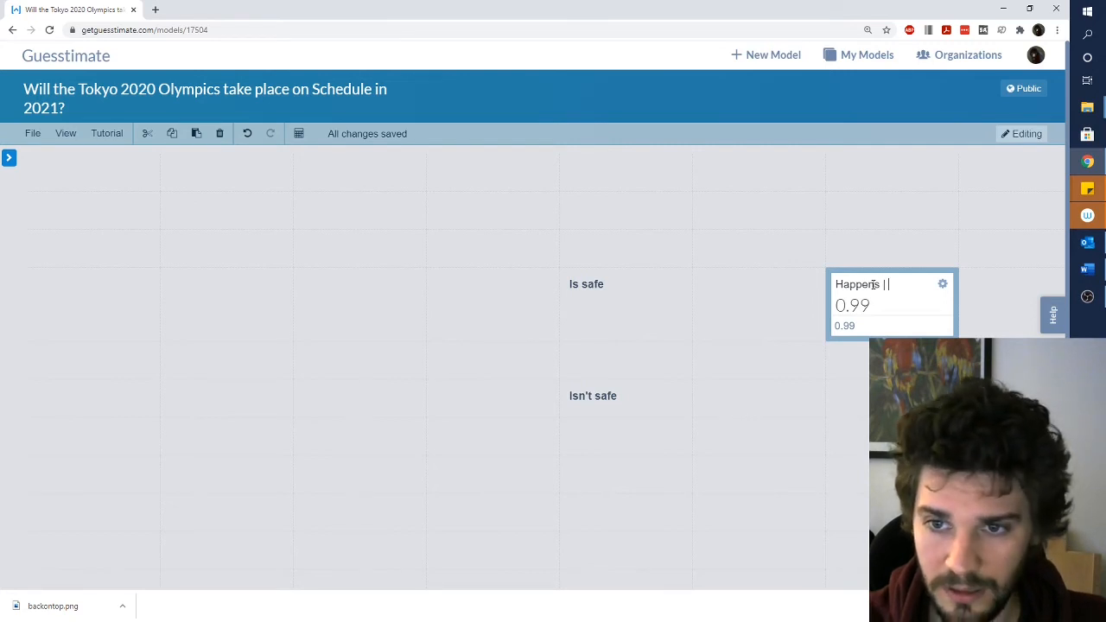
{"action": "type", "text": " Safe"}
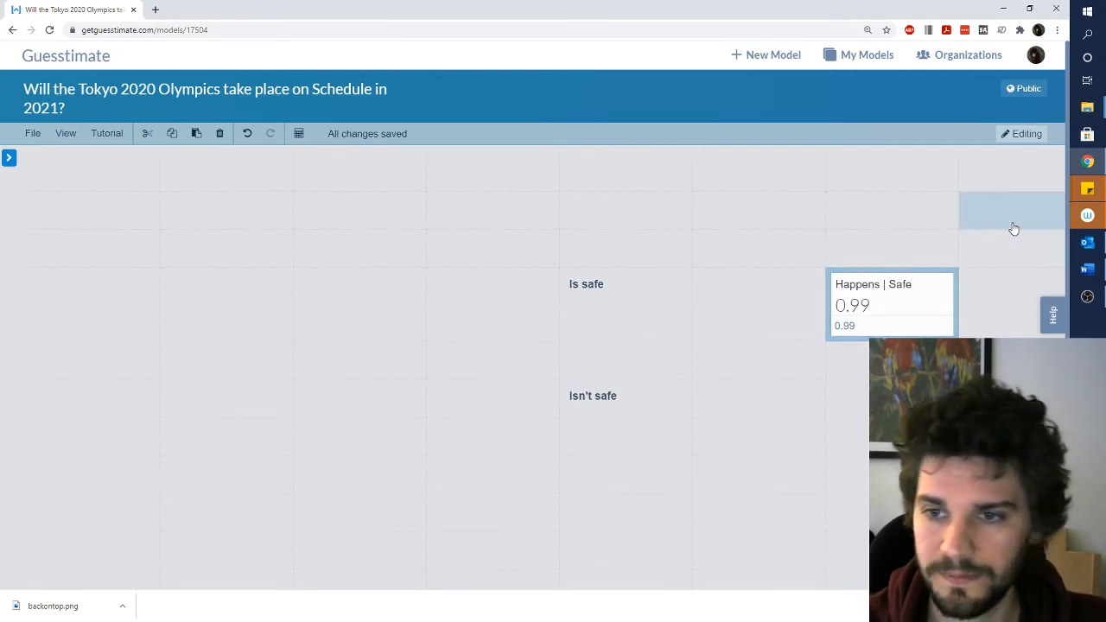
{"action": "left_click", "coordinate": [995, 309]}
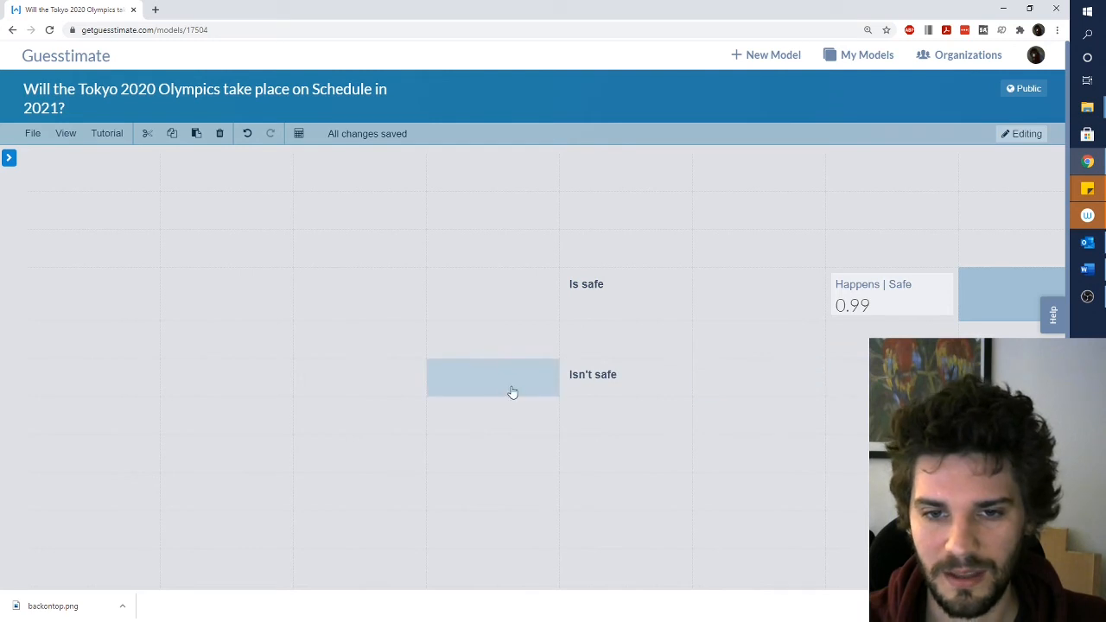
- Add a node for the Olympics happening when it isn't safe, in the Isn't safe row beneath Happens | Safe
{"action": "left_click", "coordinate": [844, 375]}
{"action": "type", "text": "Happe"}
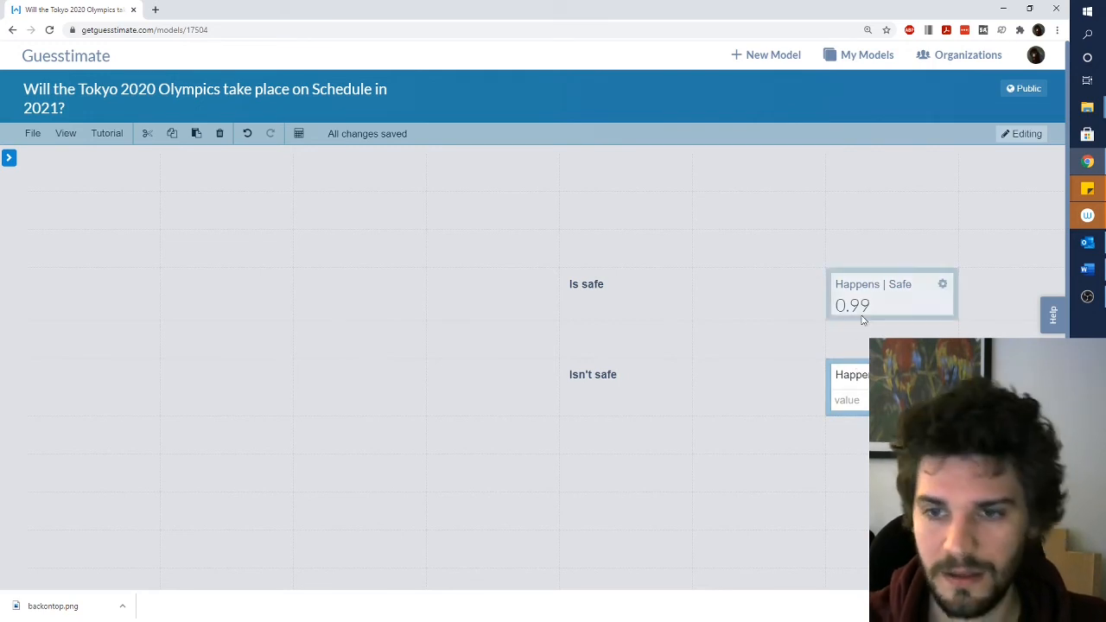
{"action": "left_click", "coordinate": [865, 336]}
{"action": "left_click", "coordinate": [892, 377]}
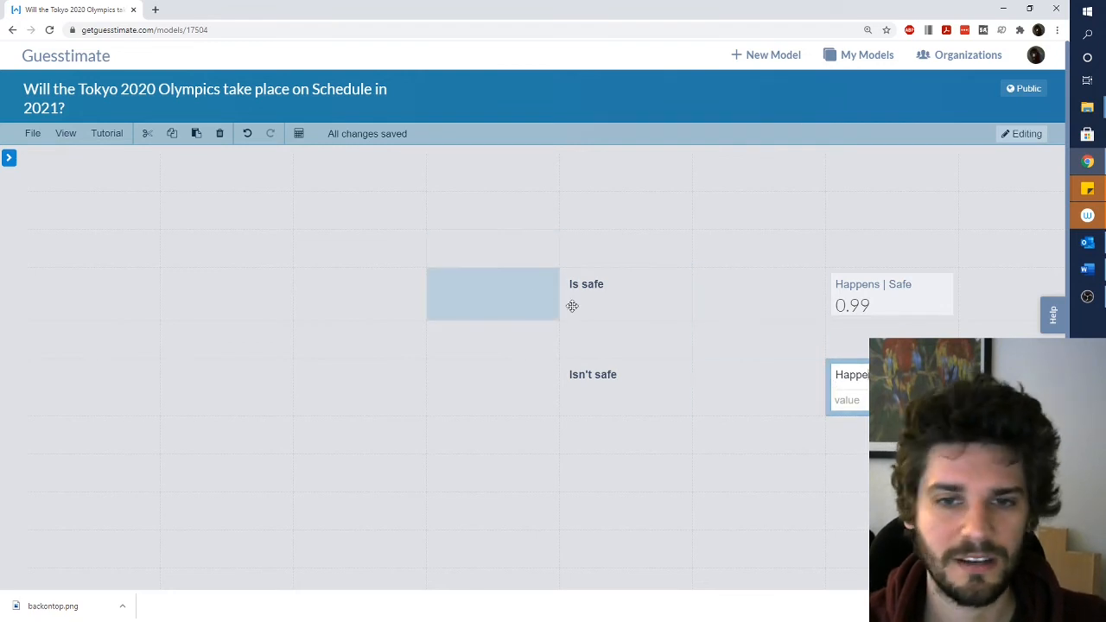
{"action": "left_click", "coordinate": [608, 306]}
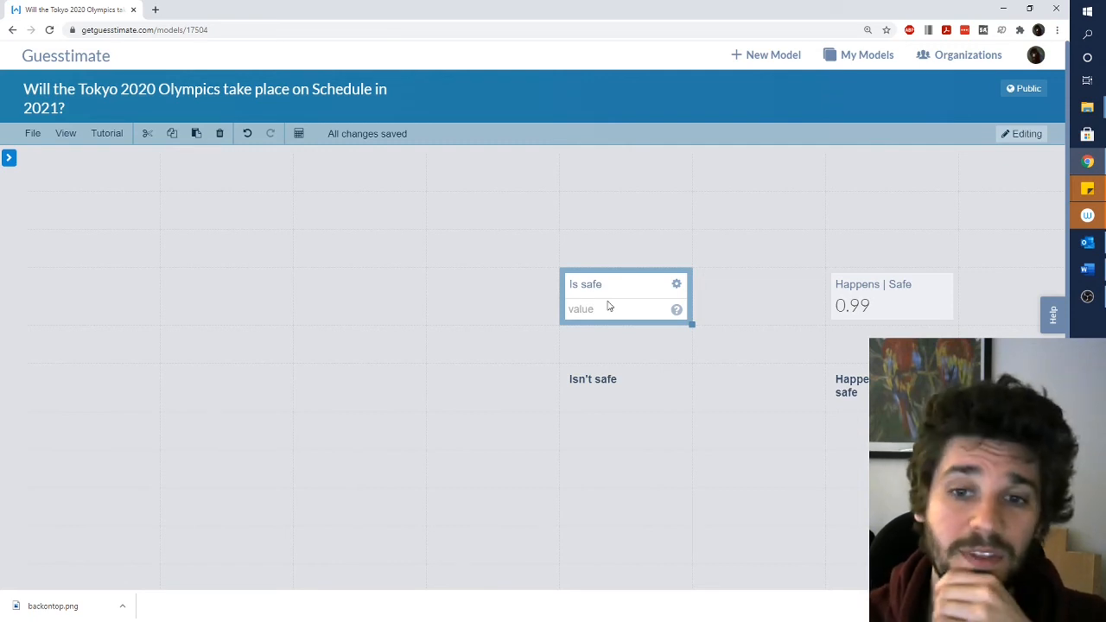
{"action": "left_click", "coordinate": [596, 383]}
{"action": "left_click", "coordinate": [594, 309]}
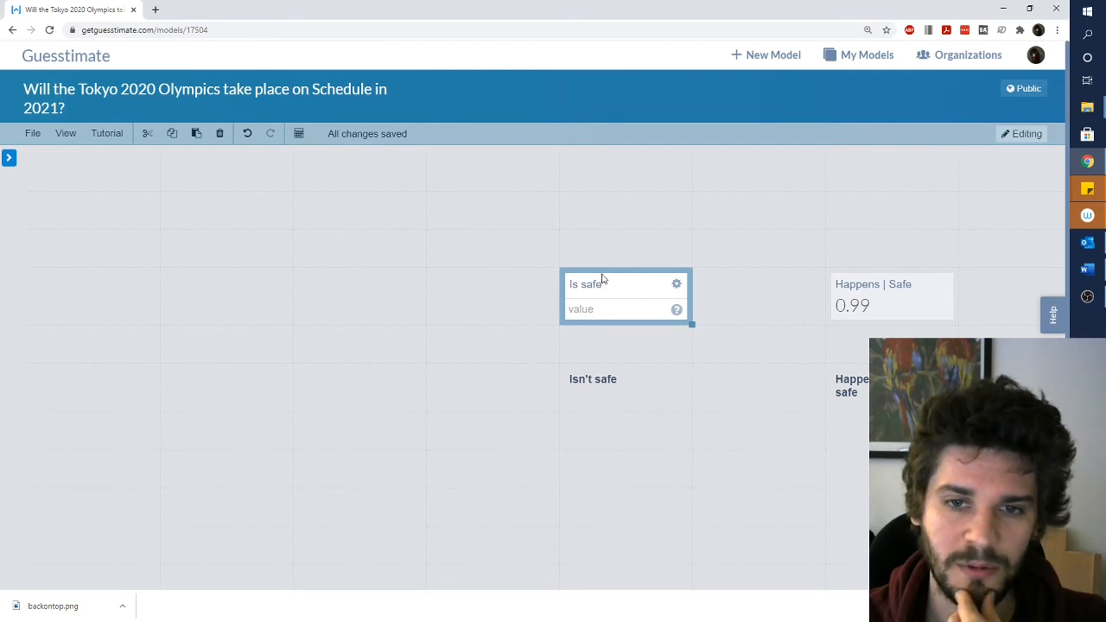
- Add nodes named "Safe | vaccines on schedule" and, two rows below it, "Safe | vaccines not on schedule" in the column before Is safe
{"action": "left_click", "coordinate": [447, 221]}
{"action": "type", "text": "Safe"}
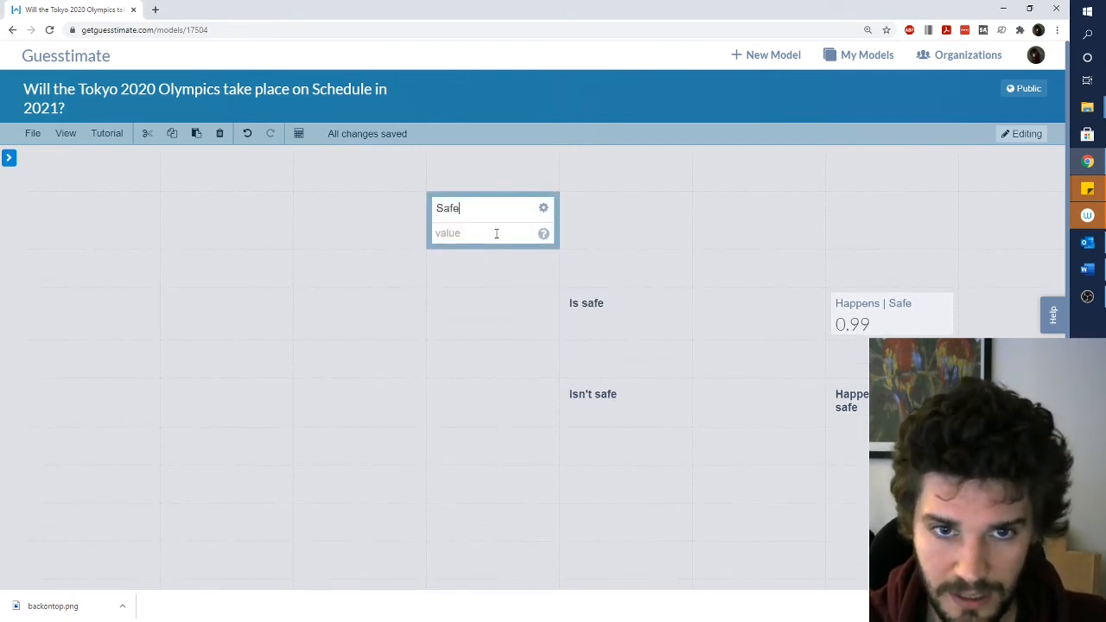
{"action": "type", "text": " | vaccine"}
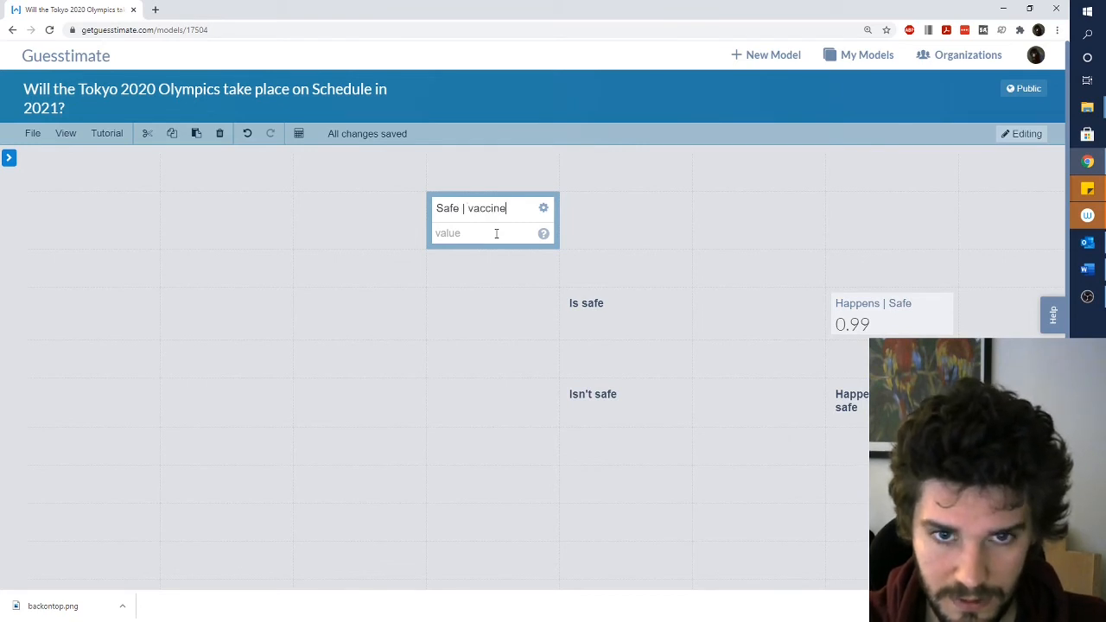
{"action": "type", "text": "s on schedule"}
{"action": "left_click", "coordinate": [459, 346]}
{"action": "left_click", "coordinate": [497, 317]}
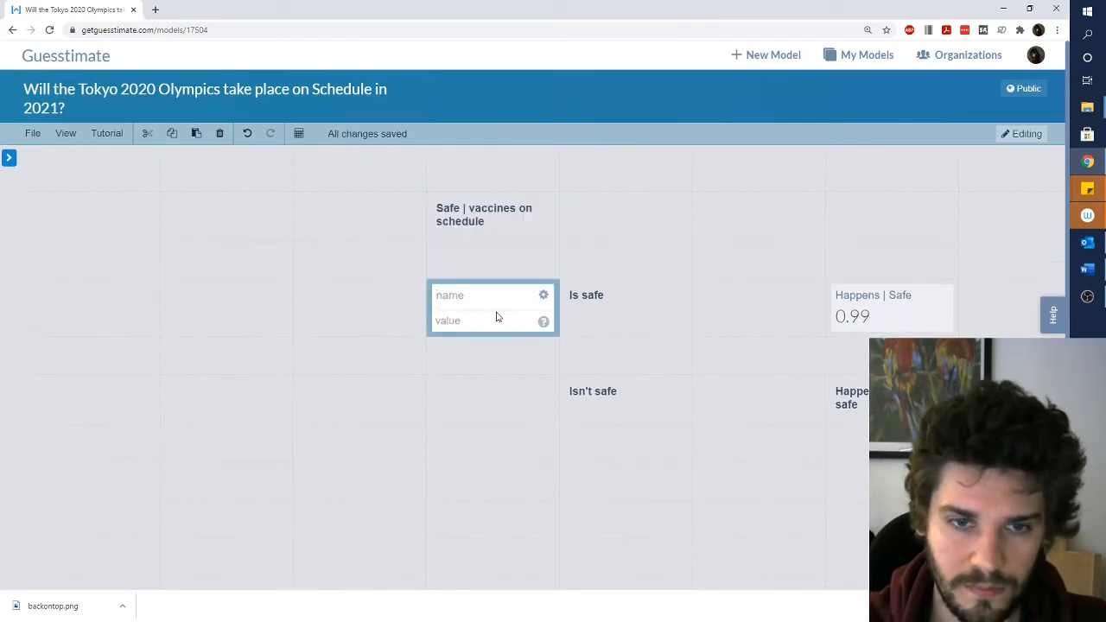
{"action": "type", "text": "Safe | vaccines not on schedule"}
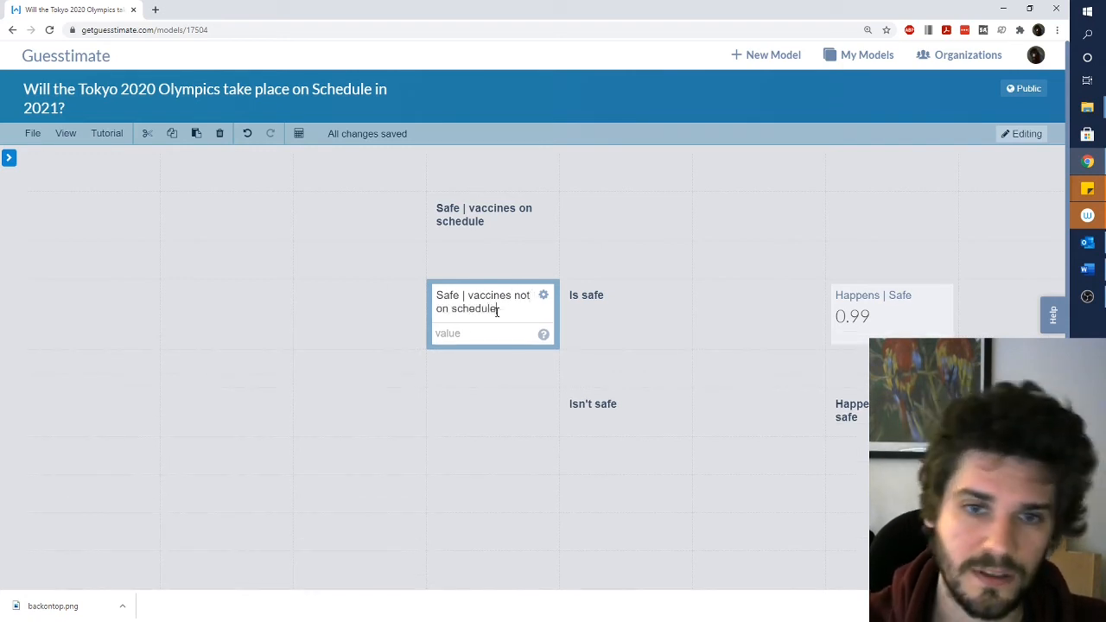
{"action": "left_click_drag", "start_coordinate": [497, 311], "coordinate": [463, 252]}
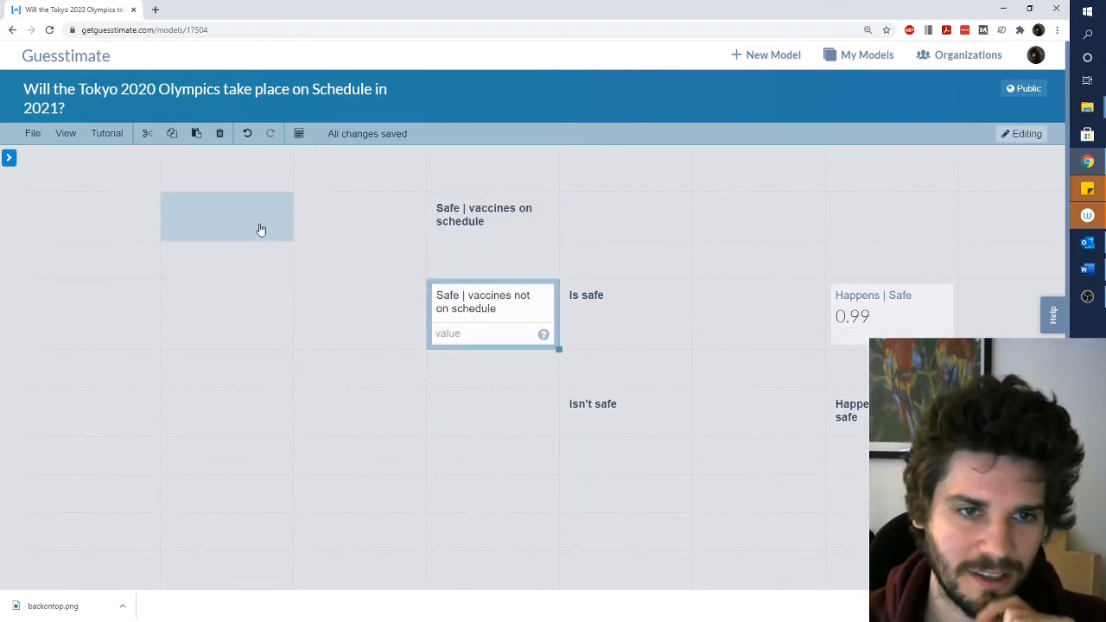
- Add a node named "Vaccines on schedule" with value 0.5, two columns before Safe | vaccines on schedule
{"action": "double_click", "coordinate": [258, 226]}
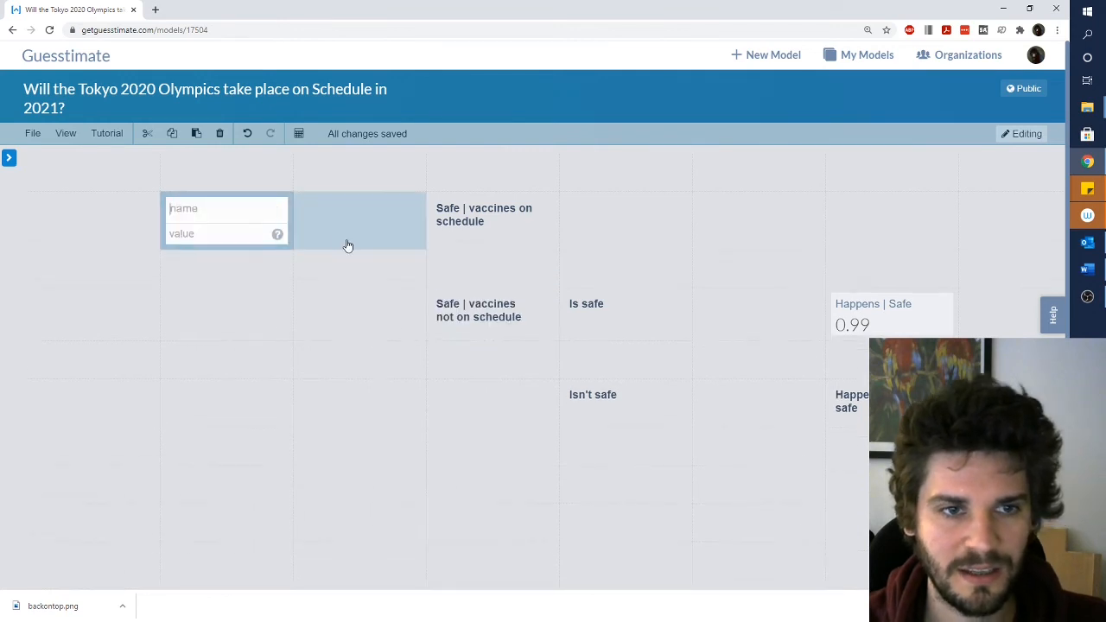
{"action": "type", "text": "V"}
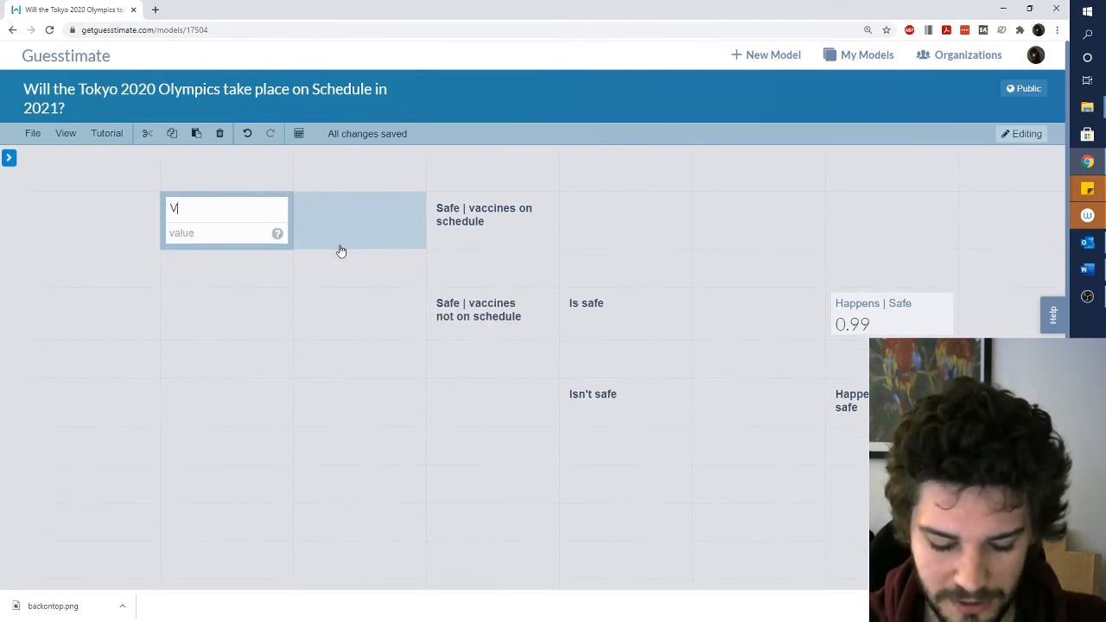
{"action": "type", "text": "accines on schedule"}
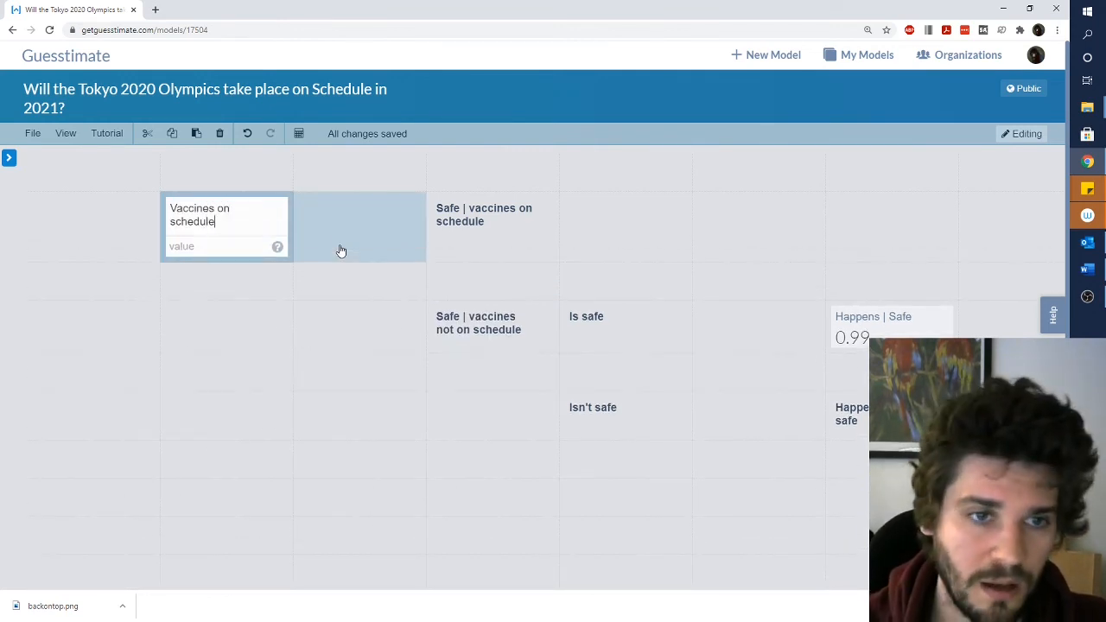
{"action": "left_click", "coordinate": [378, 335]}
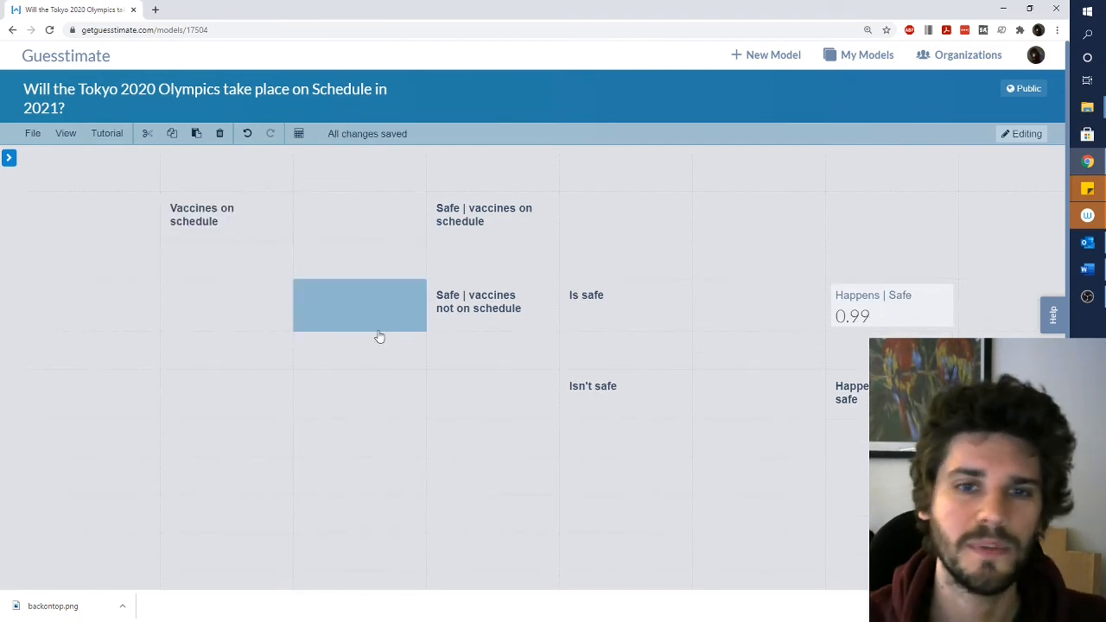
{"action": "left_click_drag", "start_coordinate": [314, 289], "coordinate": [291, 283]}
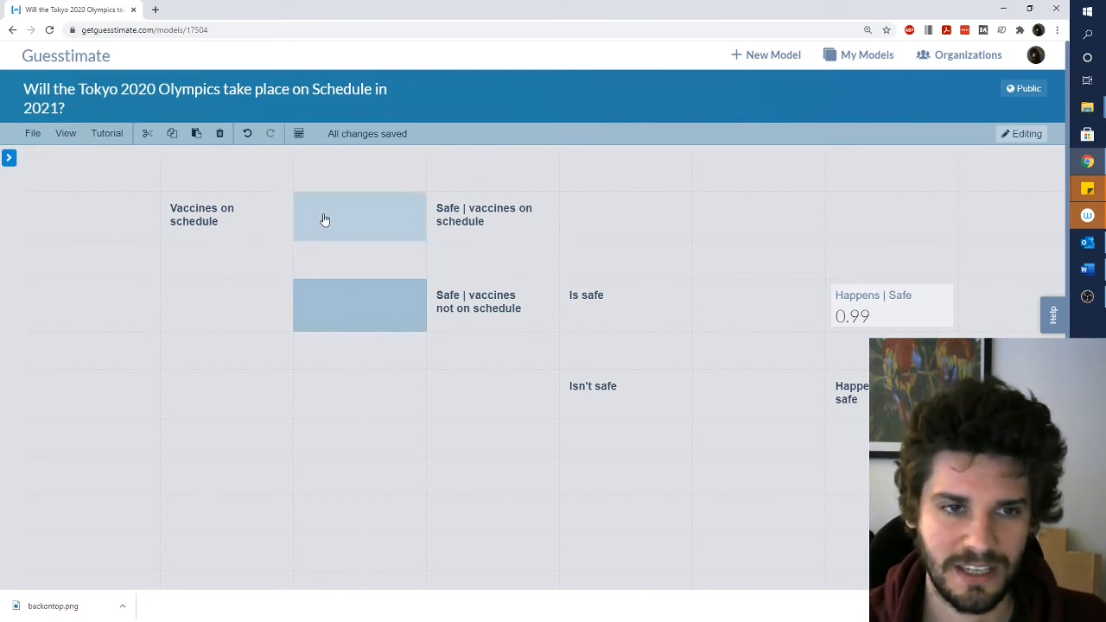
{"action": "left_click", "coordinate": [215, 207]}
{"action": "left_click_drag", "start_coordinate": [204, 246], "coordinate": [306, 253]}
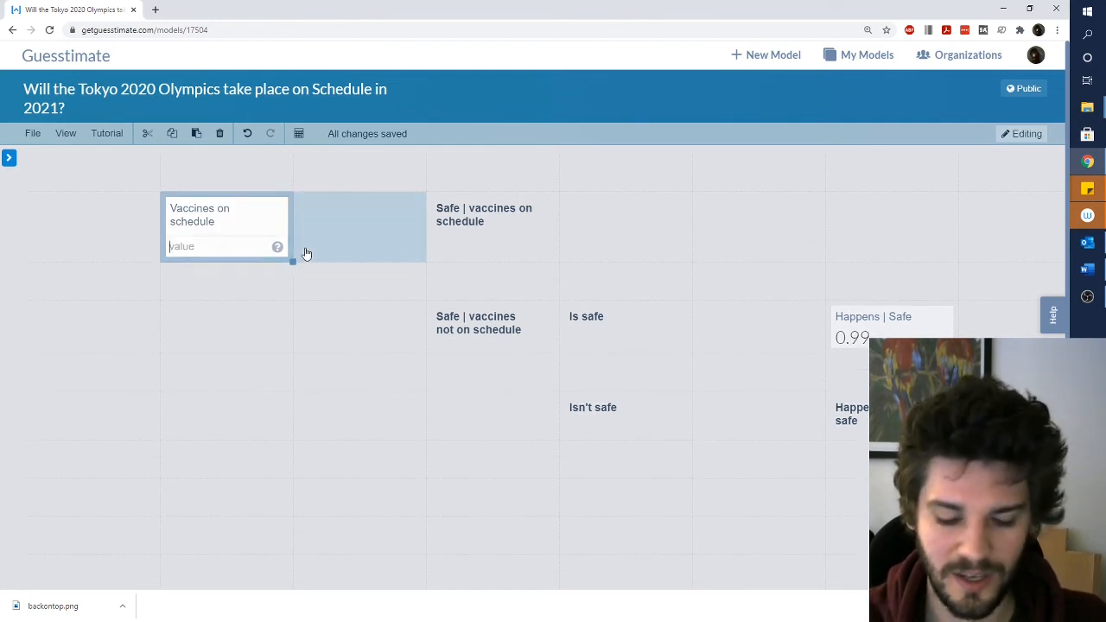
{"action": "type", "text": "0.5"}
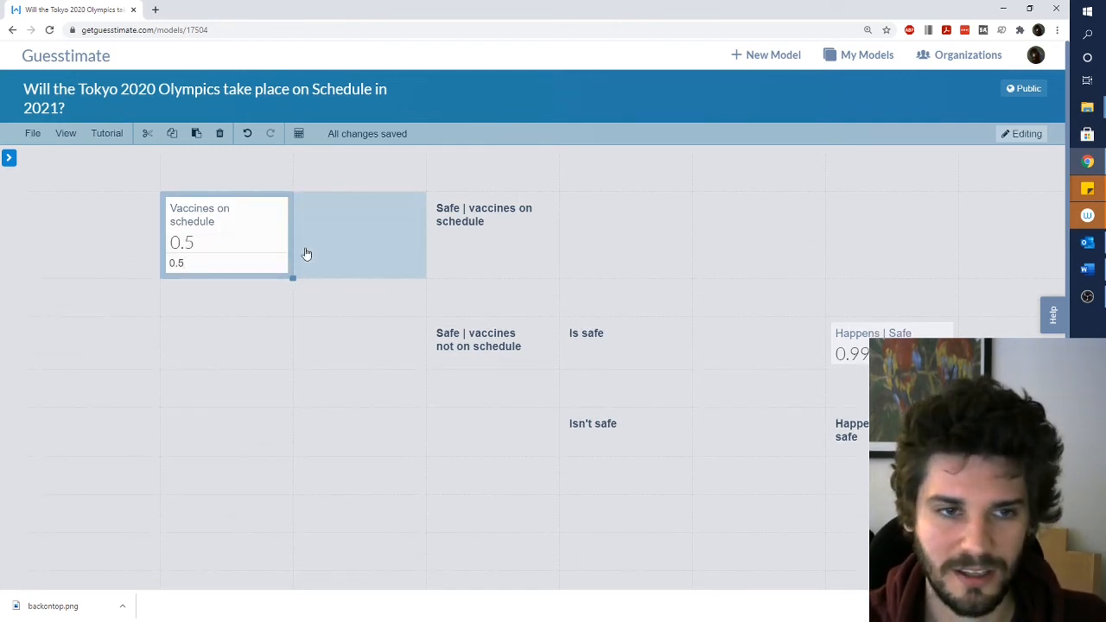
- Set Safe | vaccines on schedule to 0.7 and Safe | vaccines not on schedule to 0.4
{"action": "left_click", "coordinate": [457, 246]}
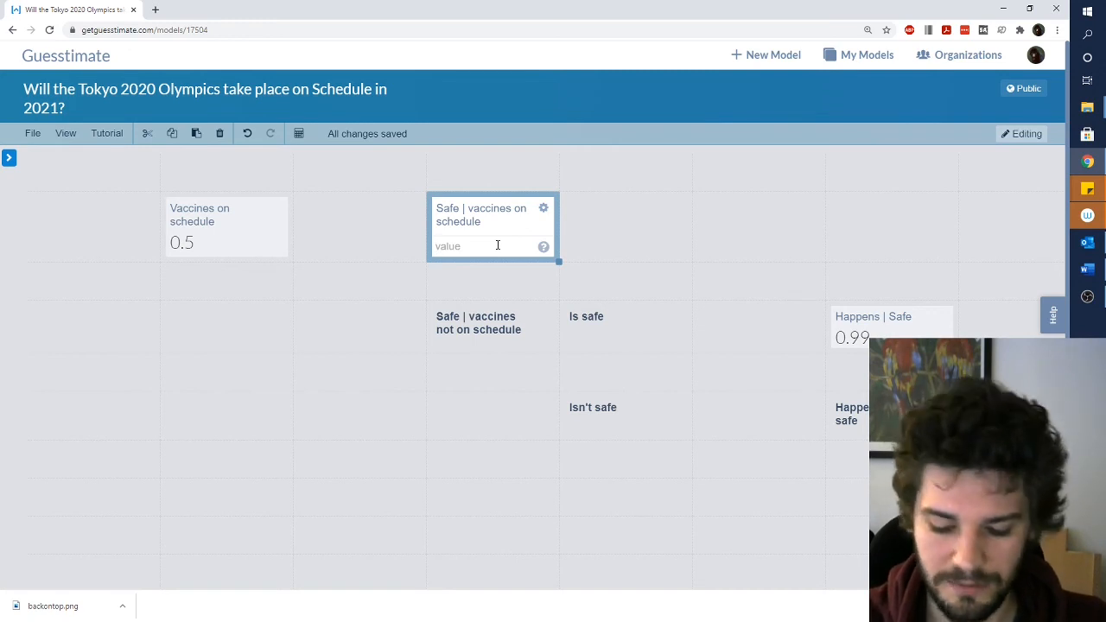
{"action": "type", "text": "0.7"}
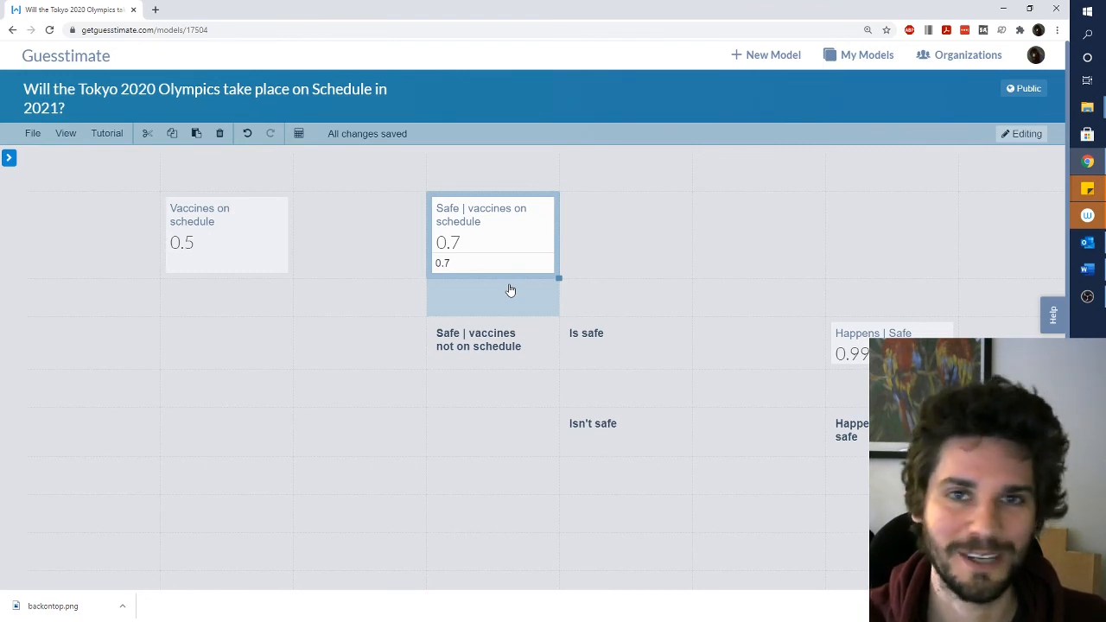
{"action": "left_click", "coordinate": [510, 291]}
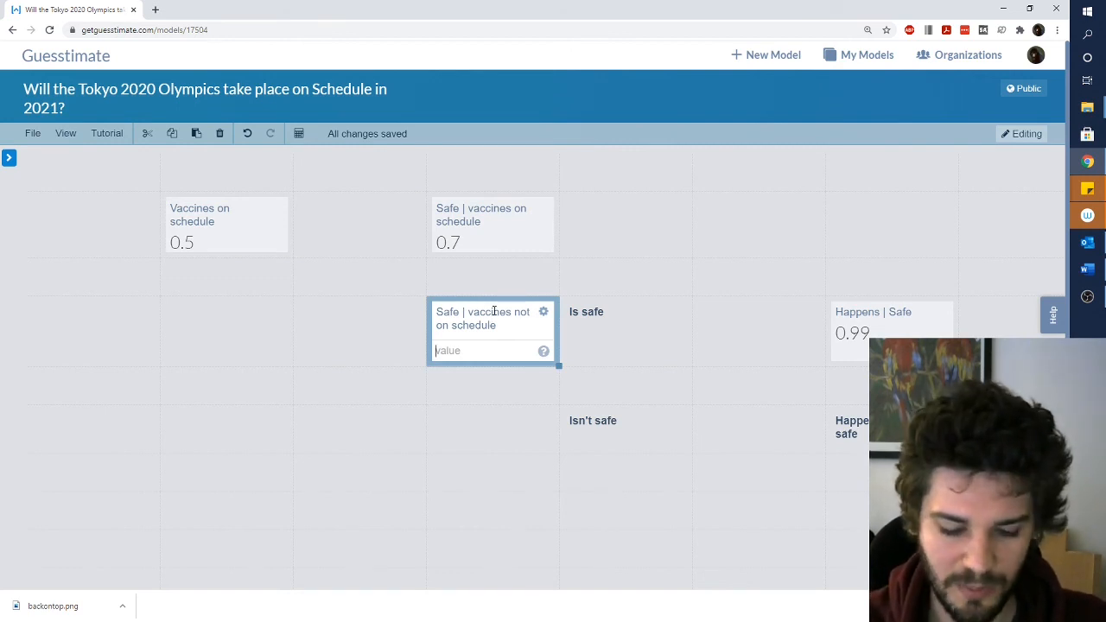
{"action": "type", "text": "0.4"}
{"action": "key", "text": "Tab"}
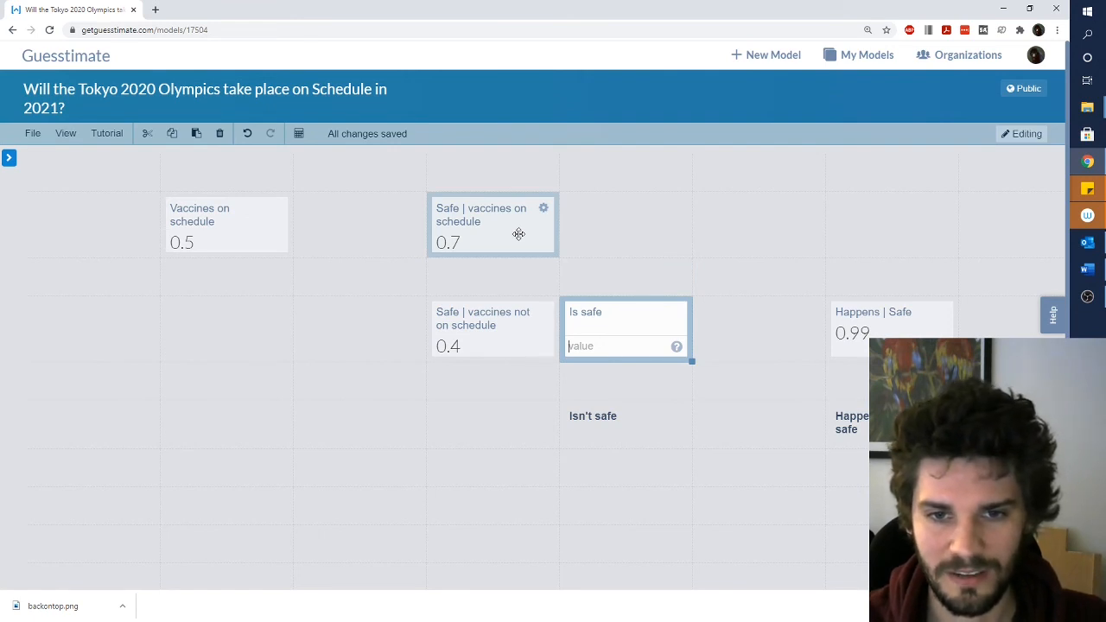
- Set Is safe to the sum of the two conditional safety probabilities, =SVO+SVN
{"action": "type", "text": "="}
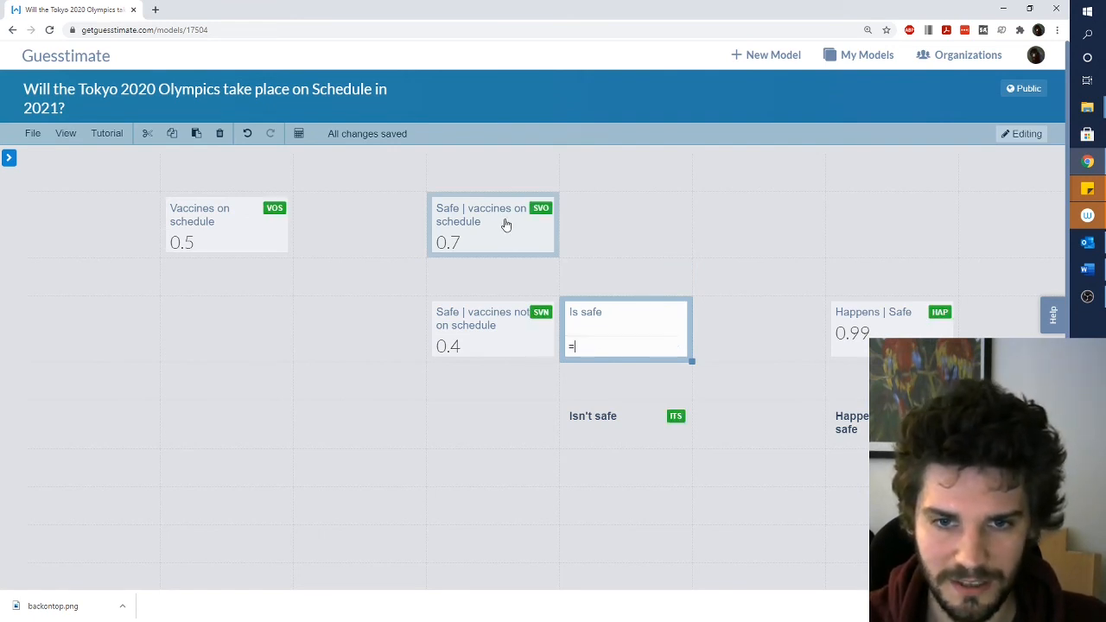
{"action": "left_click", "coordinate": [507, 226]}
{"action": "type", "text": "+"}
{"action": "left_click", "coordinate": [494, 327]}
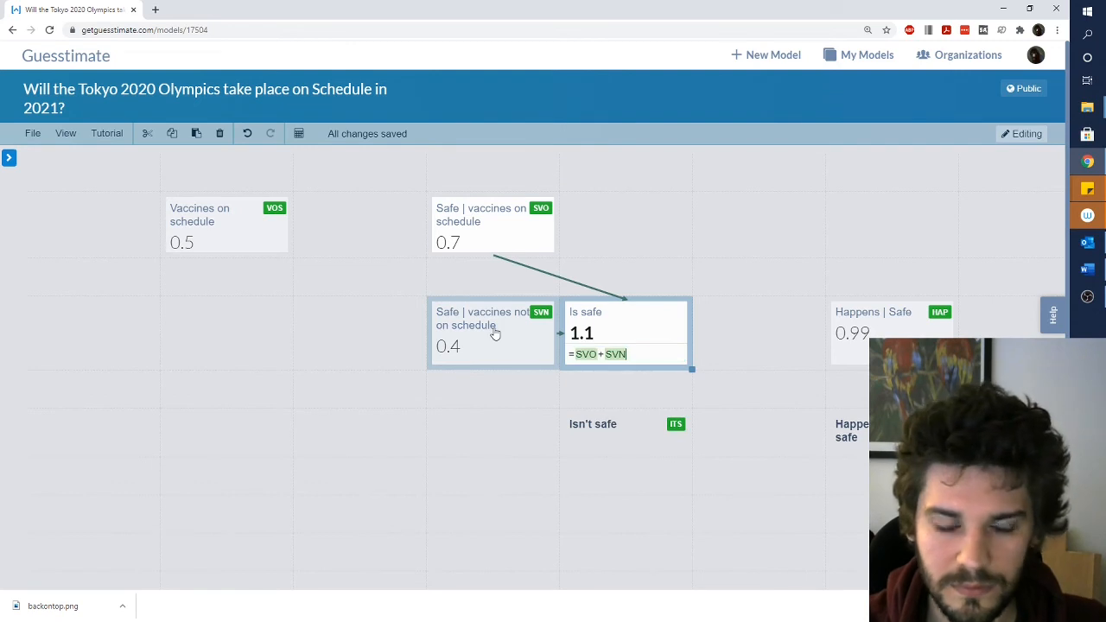
{"action": "key", "text": "Return"}
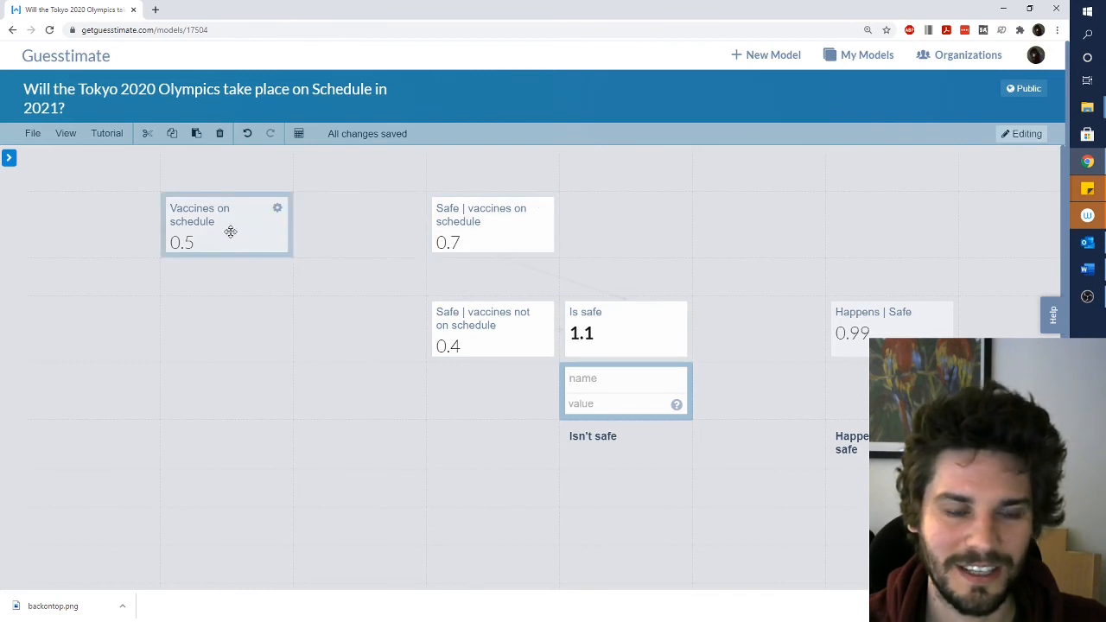
- Weight both terms of the Is safe formula by the vaccine schedule probability, making it =SVO*VOS+SVN*(1-VOS)
{"action": "left_click", "coordinate": [506, 231]}
{"action": "left_click", "coordinate": [218, 220]}
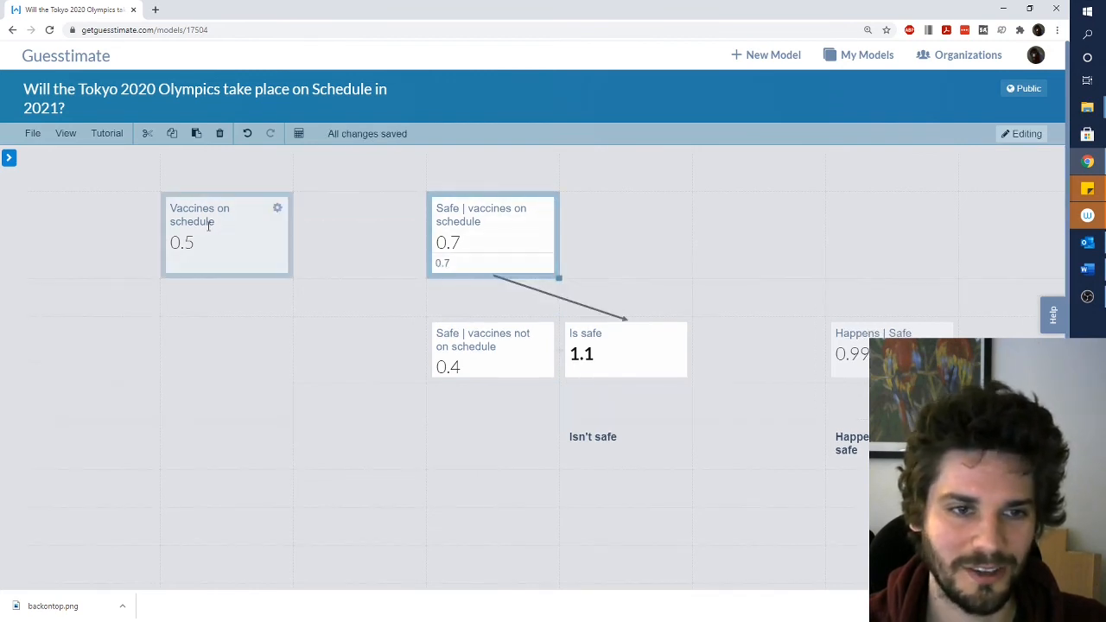
{"action": "left_click", "coordinate": [602, 366]}
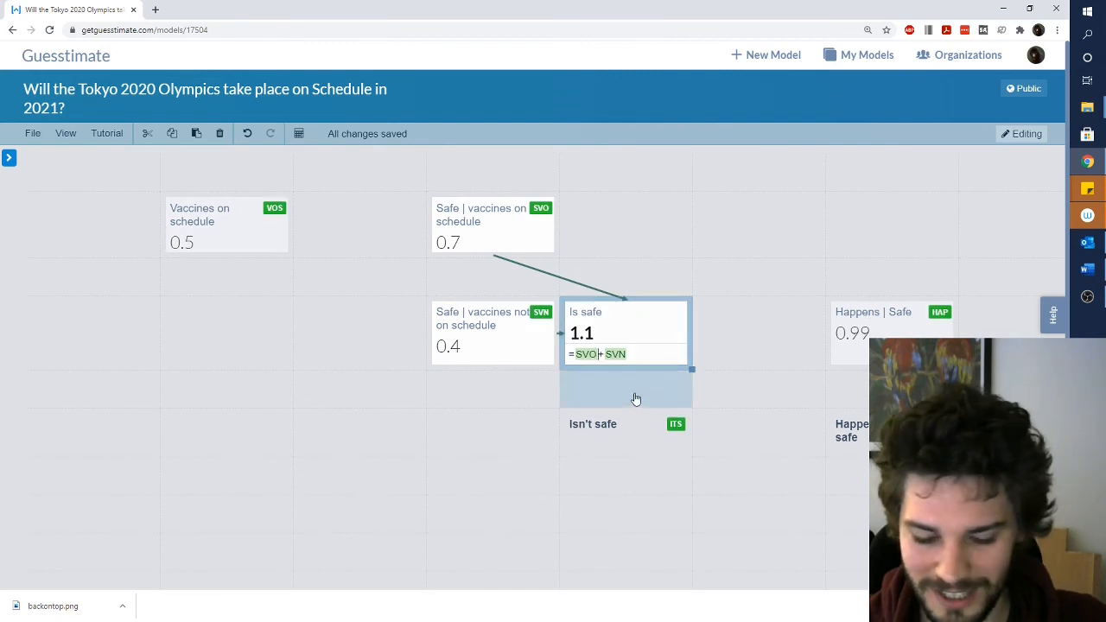
{"action": "type", "text": "*"}
{"action": "left_click", "coordinate": [251, 231]}
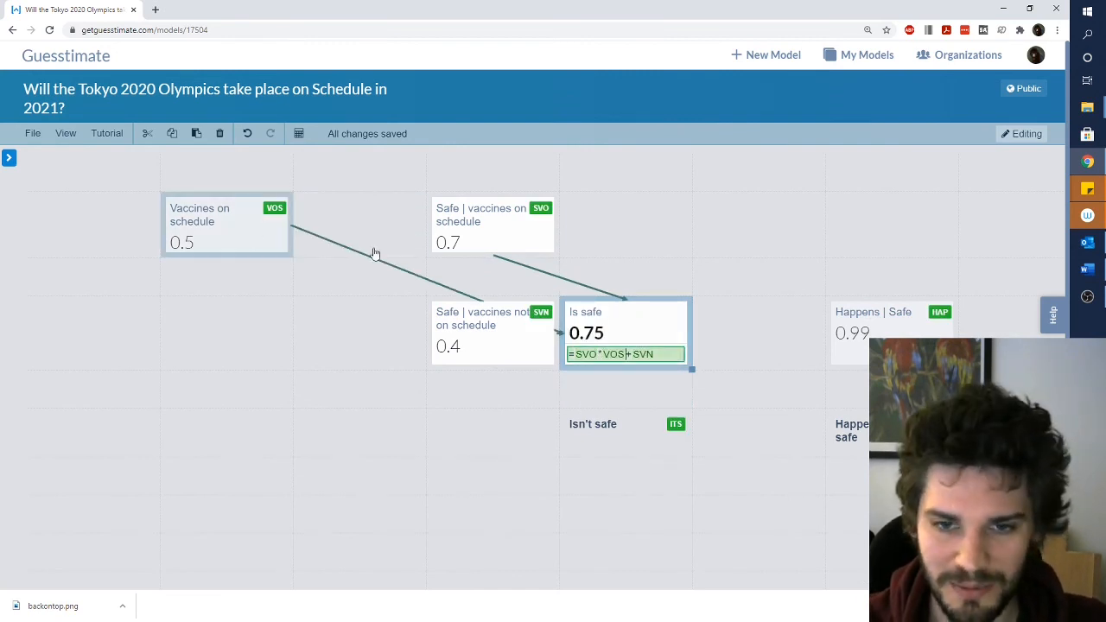
{"action": "left_click", "coordinate": [679, 356]}
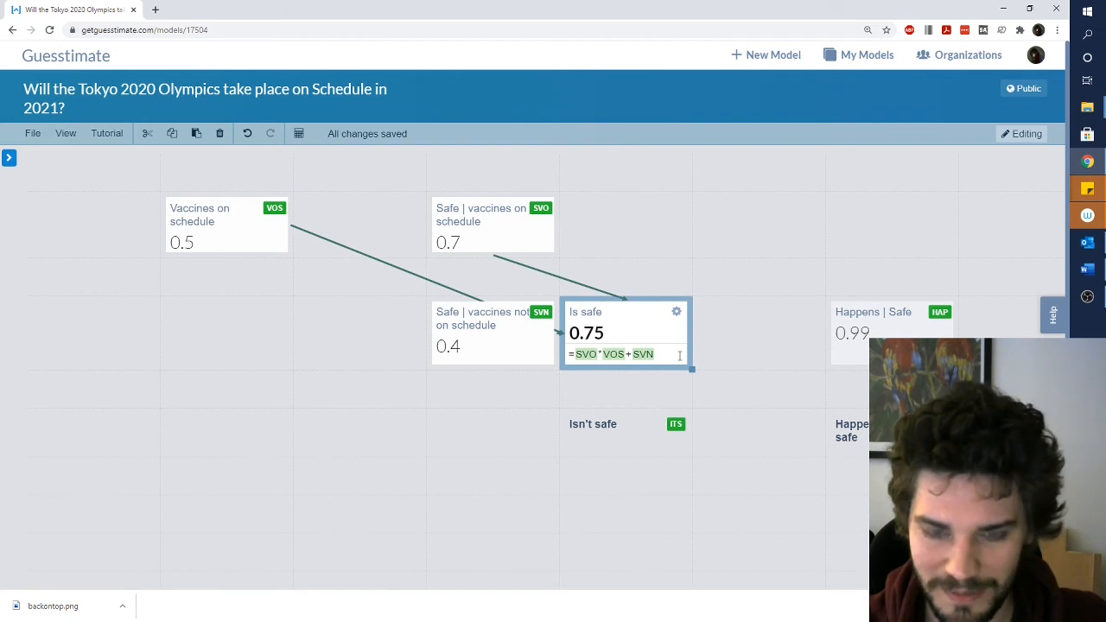
{"action": "type", "text": "*"}
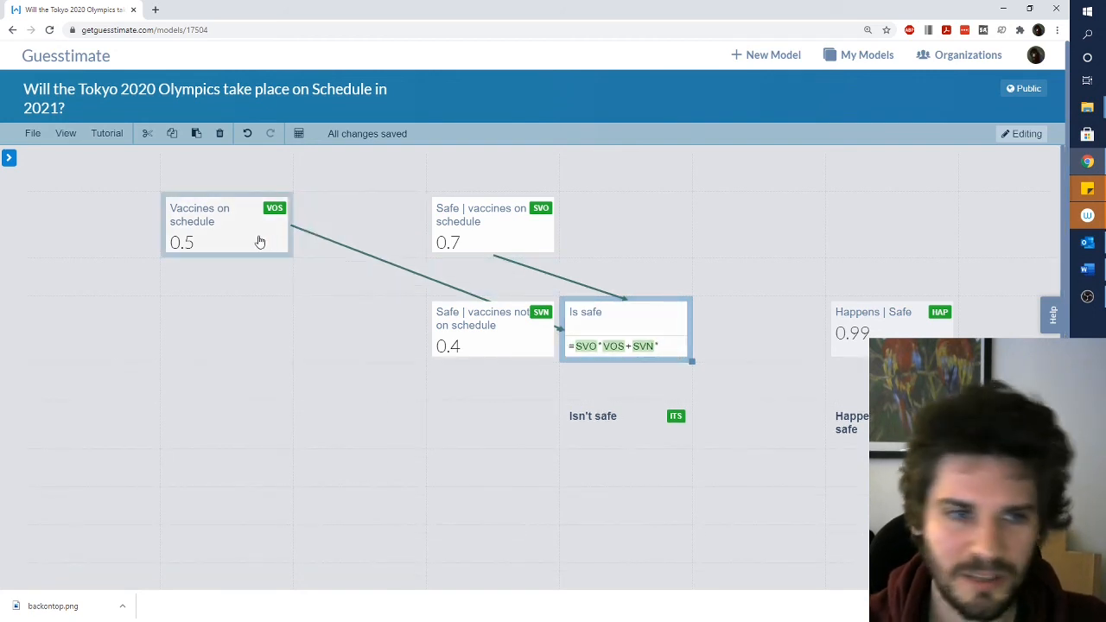
{"action": "type", "text": "("}
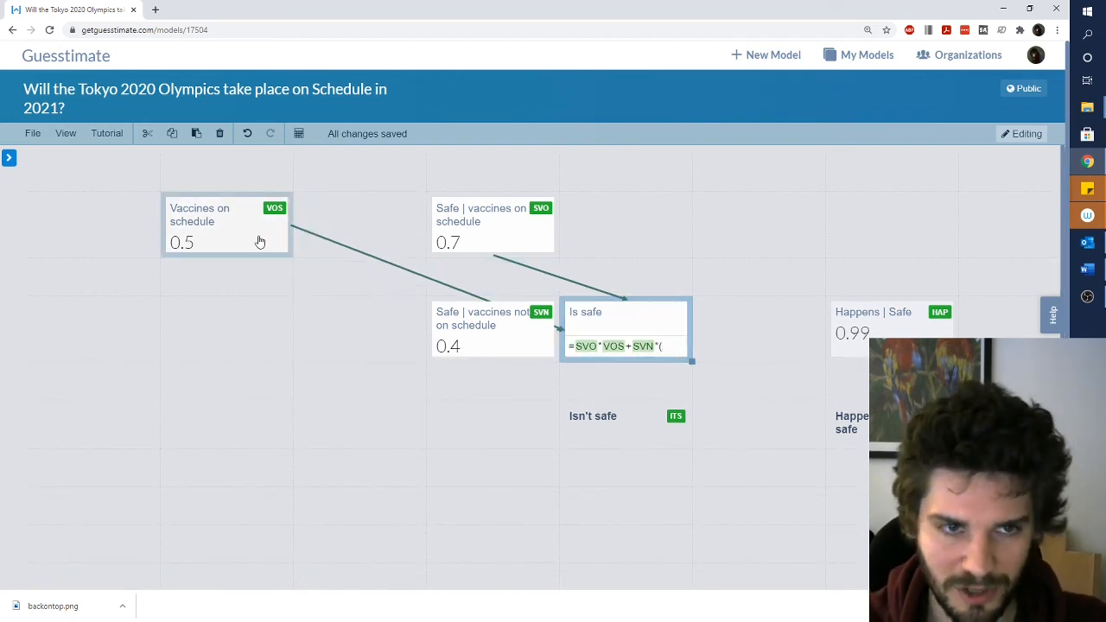
{"action": "type", "text": "1-"}
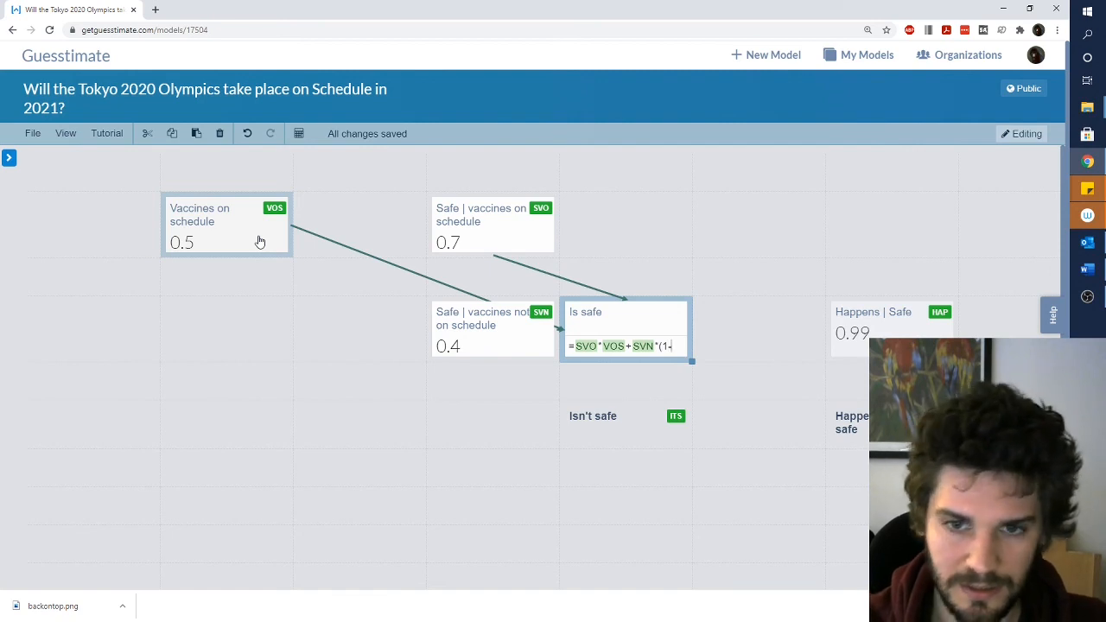
{"action": "left_click", "coordinate": [239, 235]}
{"action": "type", "text": ")"}
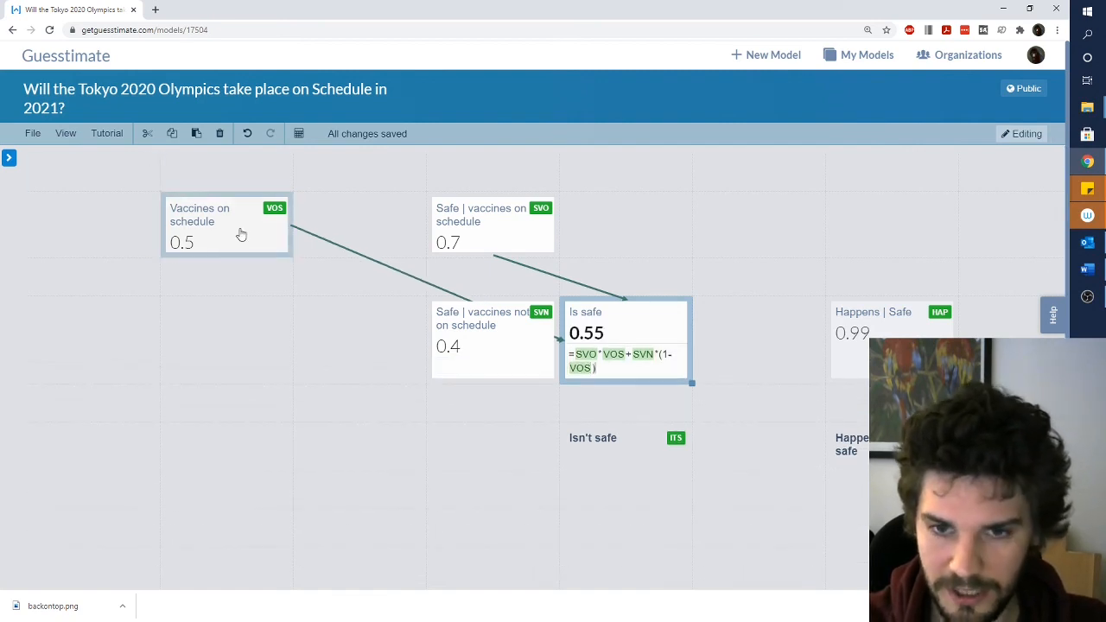
{"action": "key", "text": "Return"}
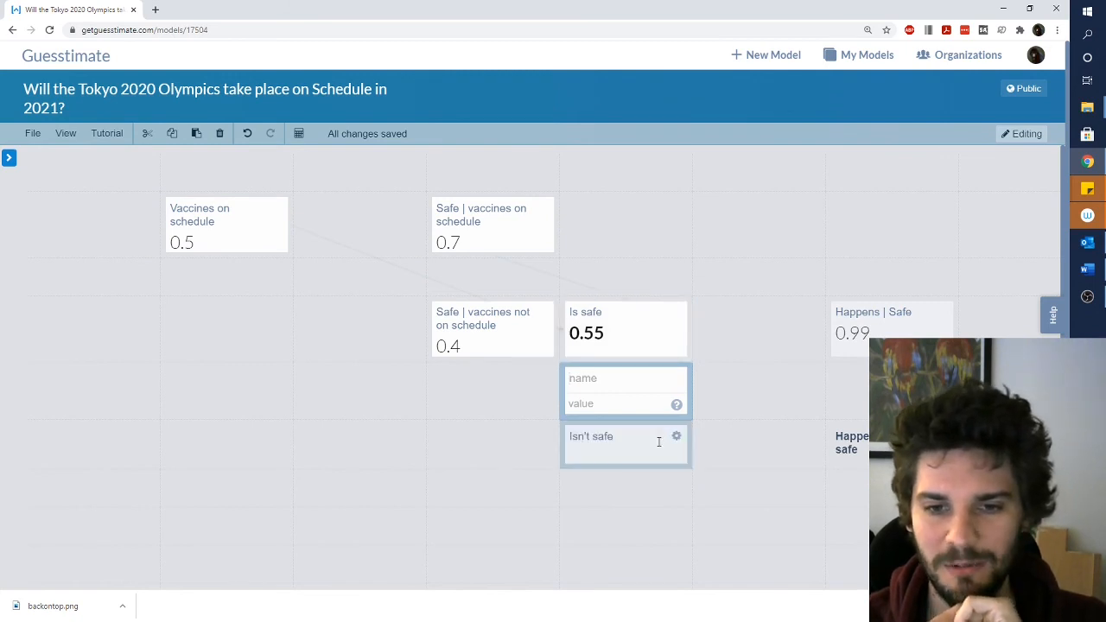
- Set Isn't safe to the complement of Is safe, =1-IS
{"action": "left_click", "coordinate": [659, 441]}
{"action": "left_click", "coordinate": [630, 439]}
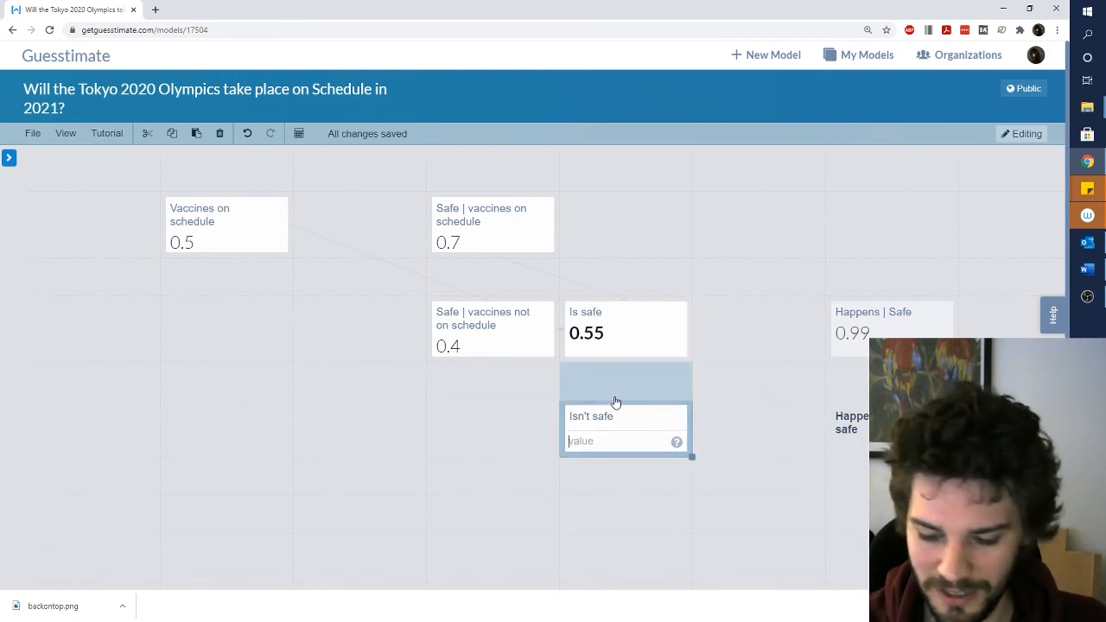
{"action": "type", "text": "=1-"}
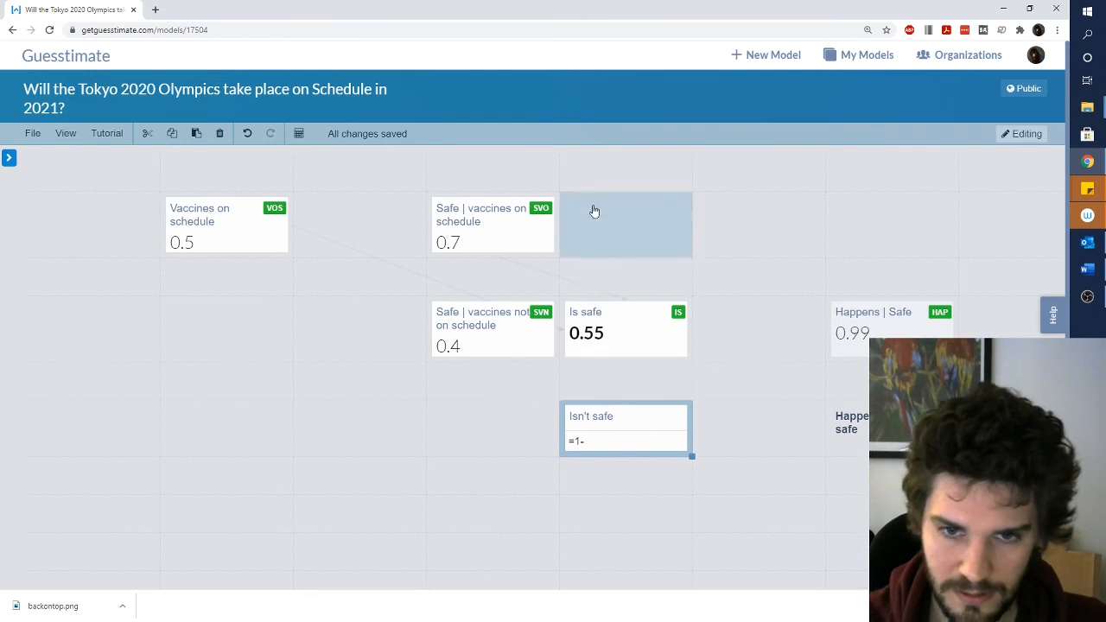
{"action": "left_click", "coordinate": [625, 343]}
{"action": "key", "text": "Return"}
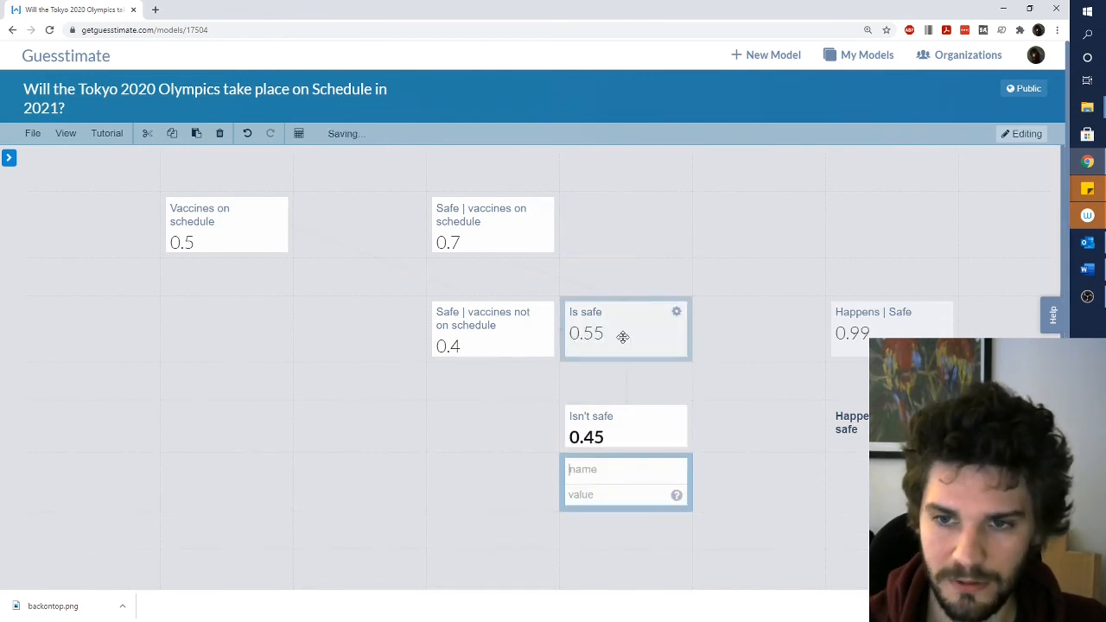
- Set the probability that the Games happen given they are not safe to 0.3
{"action": "left_click", "coordinate": [916, 327]}
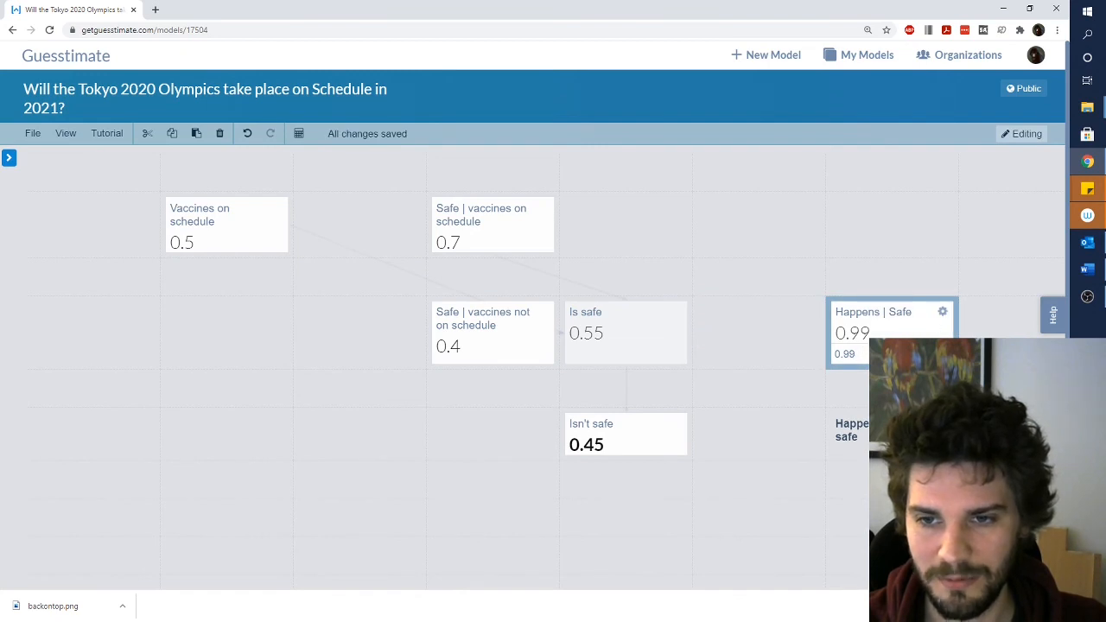
{"action": "left_click", "coordinate": [896, 432]}
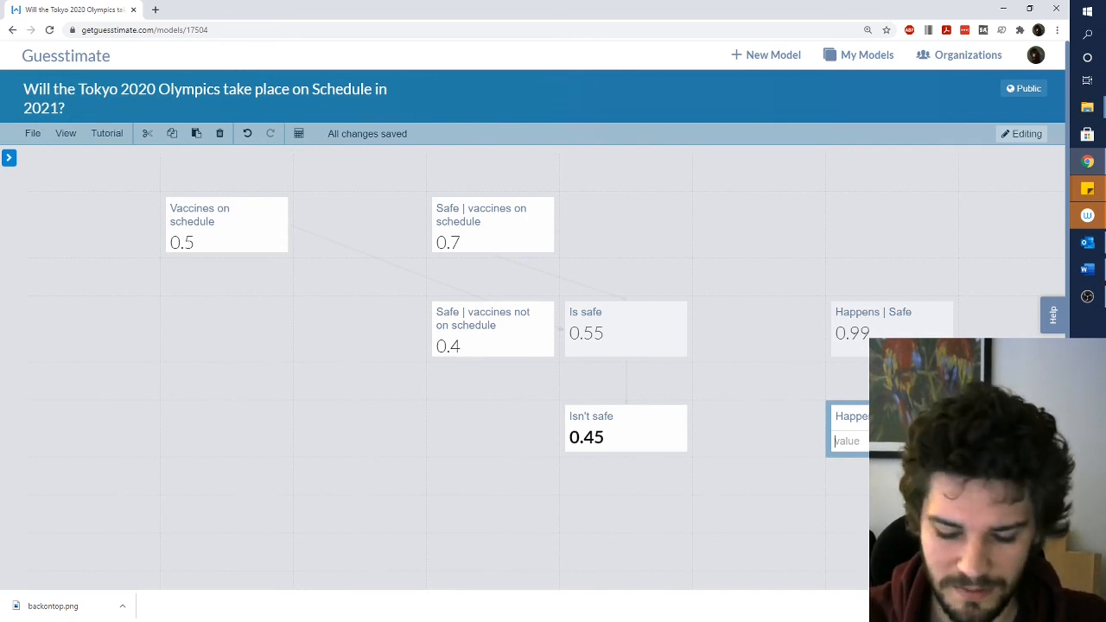
{"action": "type", "text": "0.3"}
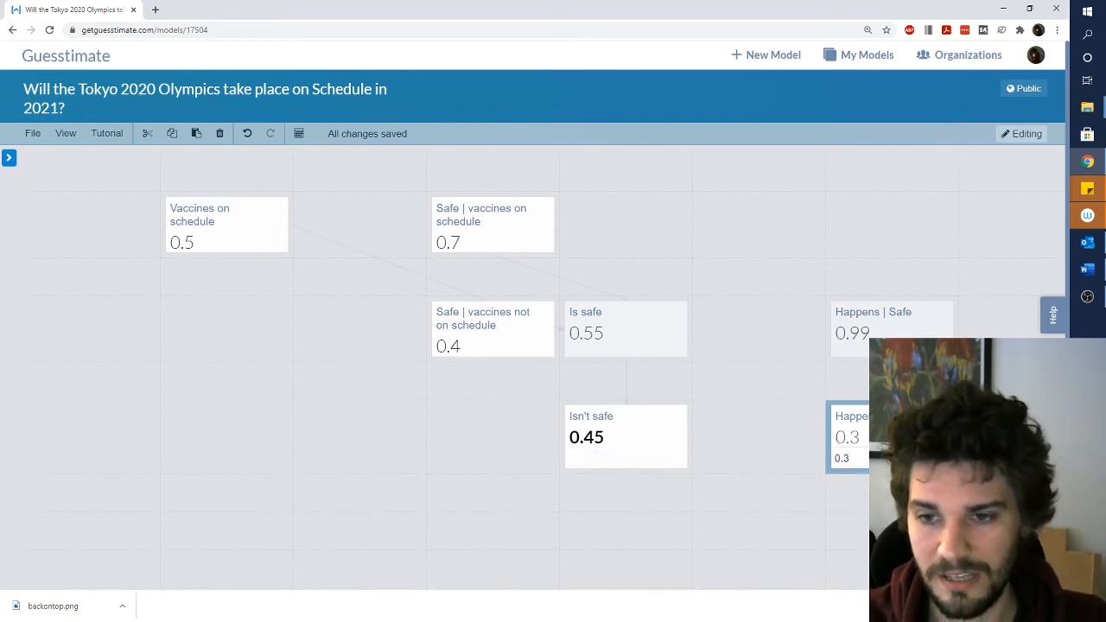
{"action": "key", "text": "Return"}
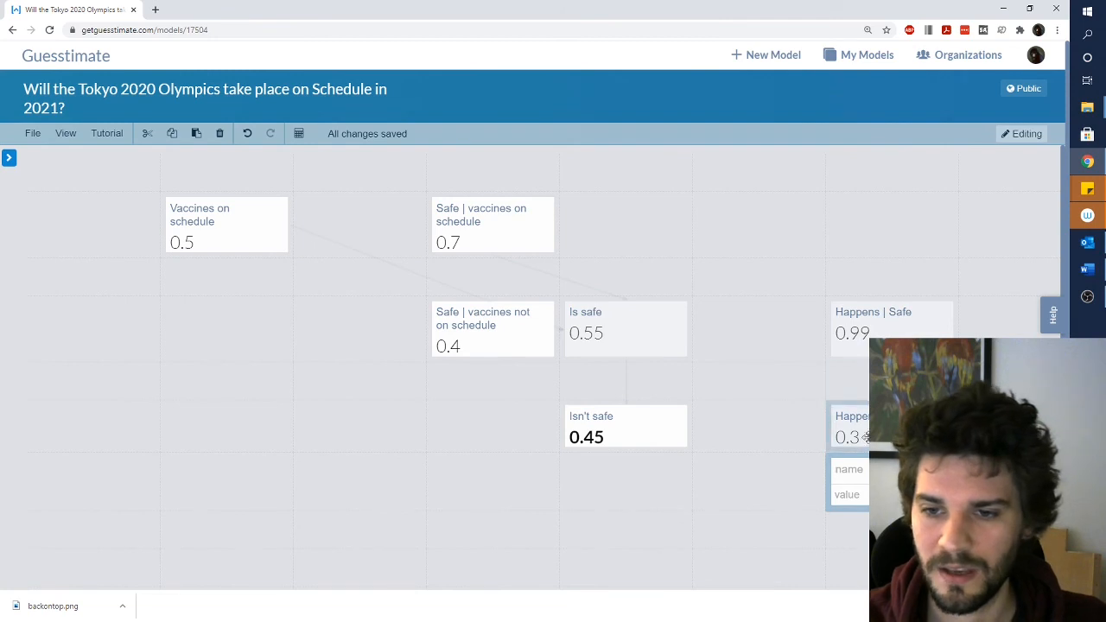
- Add a new node named Happens in an empty cell below and between the safety and conditional Happens nodes
{"action": "left_click", "coordinate": [735, 538]}
{"action": "key", "text": "shift+Left"}
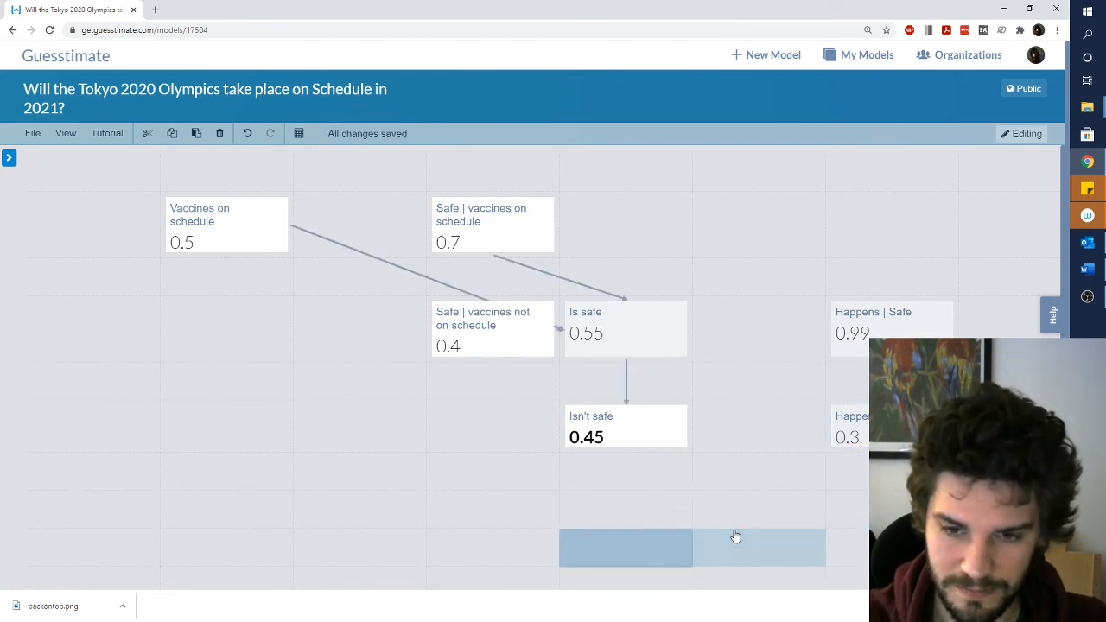
{"action": "double_click", "coordinate": [737, 542]}
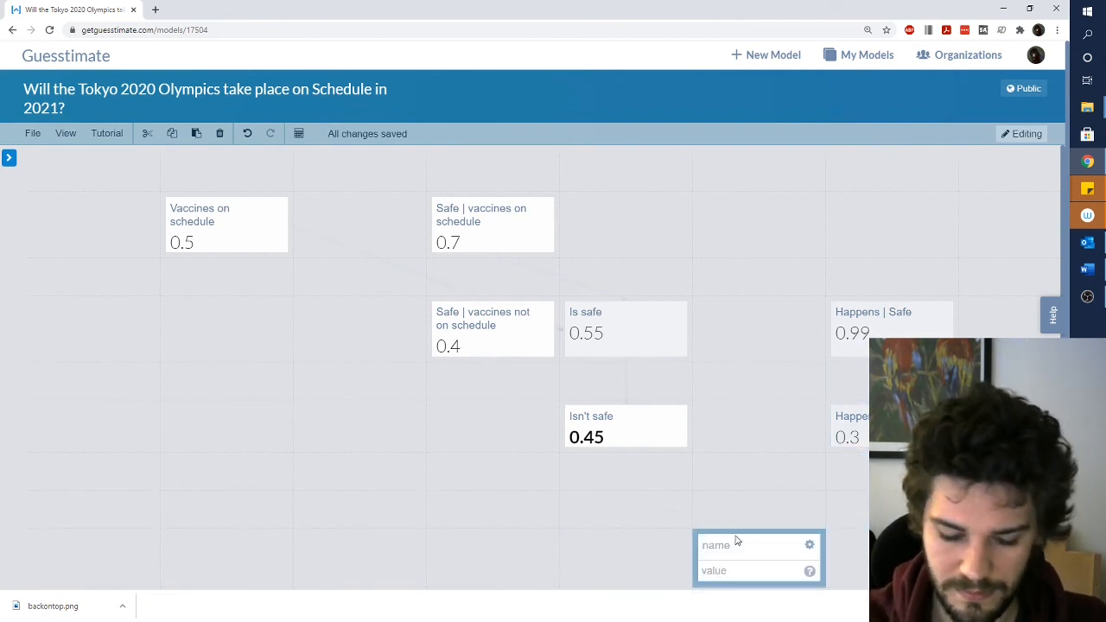
{"action": "type", "text": "Happens"}
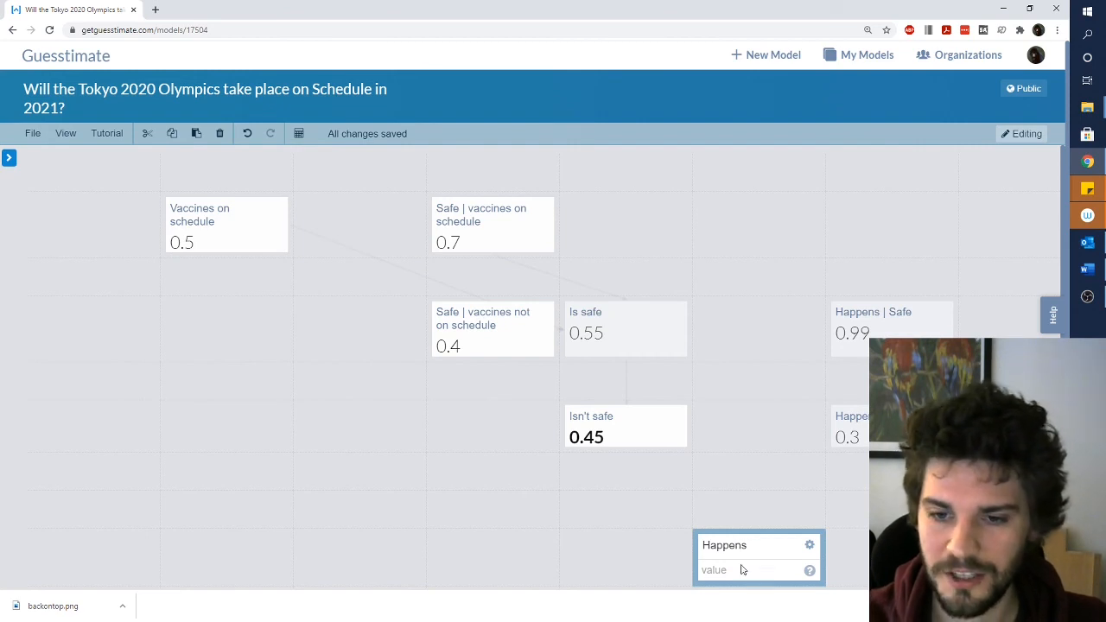
- Set Happens to the safety-weighted sum of the two conditional probabilities, =HAP*IS+HNS*ITS, and discard the empty node below it
{"action": "left_click", "coordinate": [741, 570]}
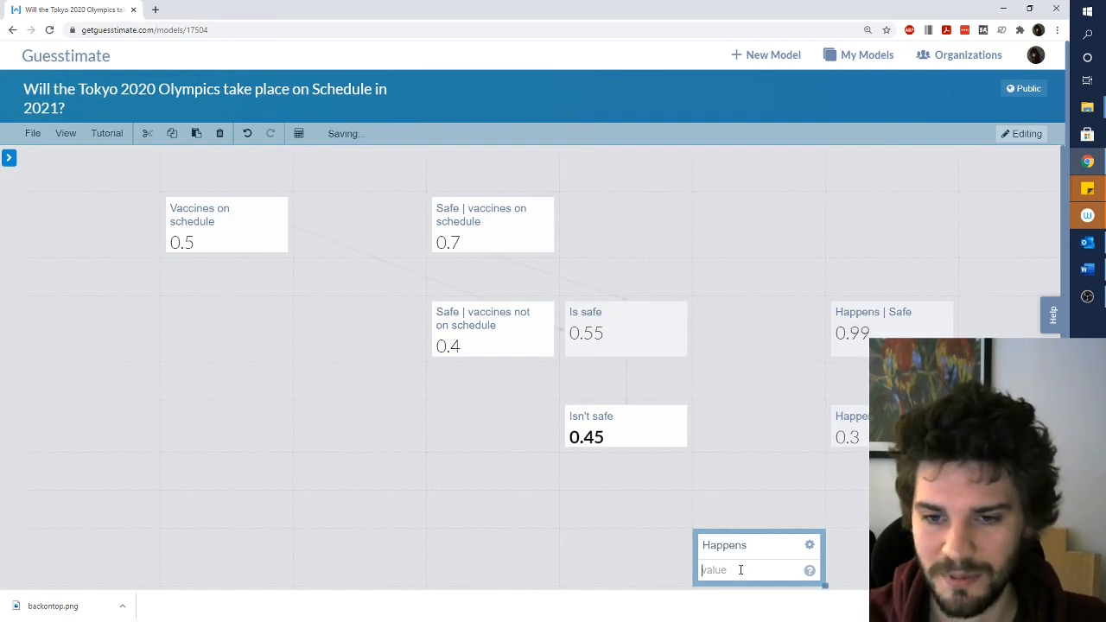
{"action": "type", "text": "="}
{"action": "left_click", "coordinate": [888, 333]}
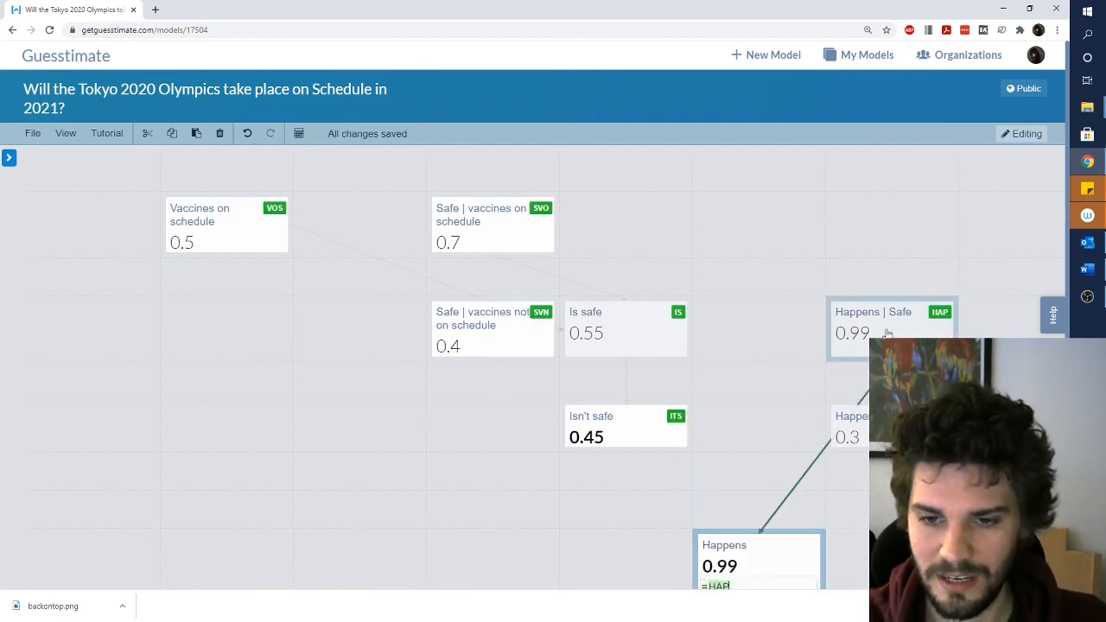
{"action": "type", "text": "*"}
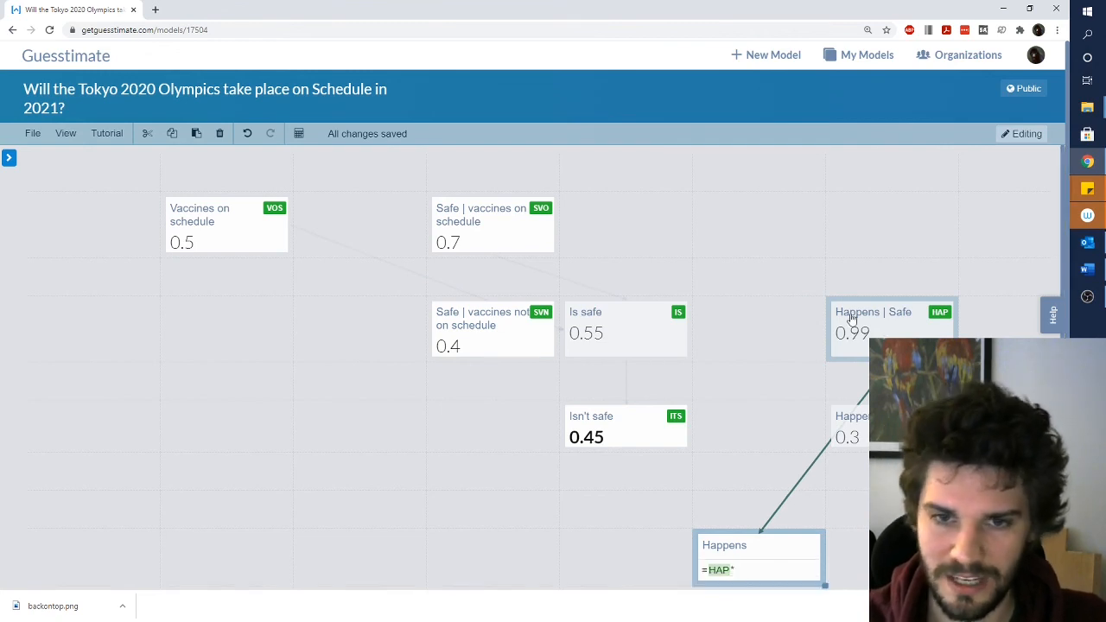
{"action": "left_click", "coordinate": [588, 341]}
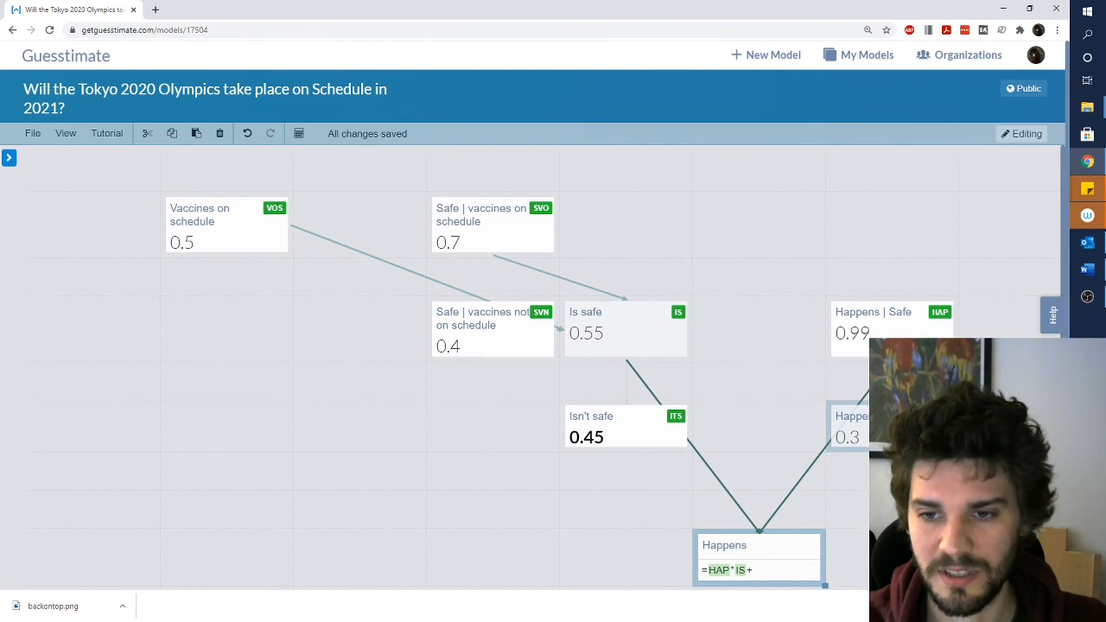
{"action": "type", "text": "+"}
{"action": "left_click", "coordinate": [852, 428]}
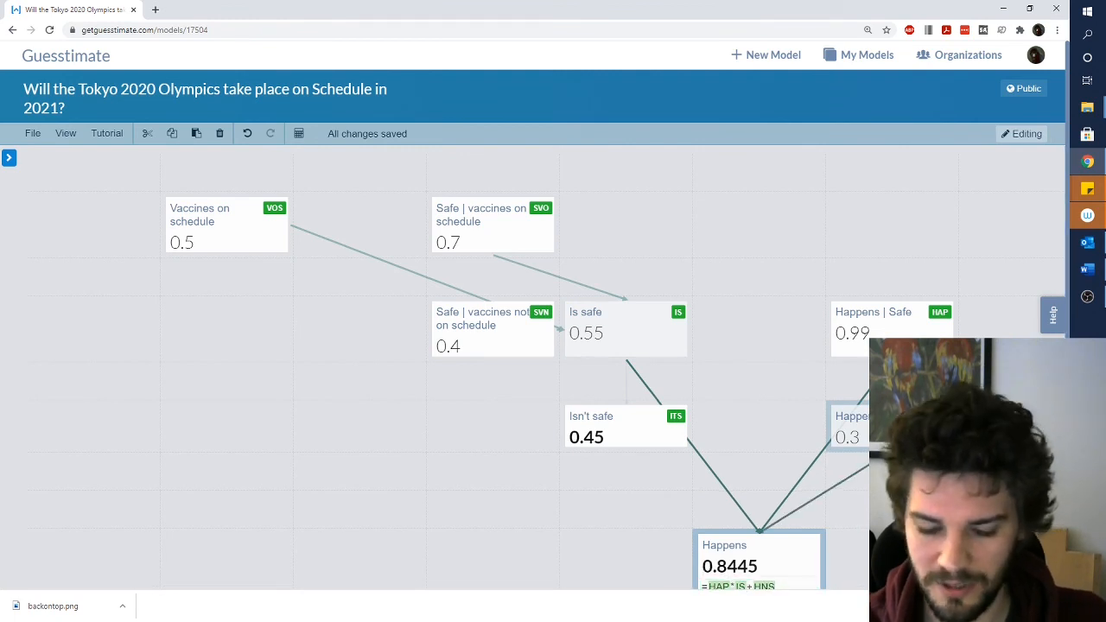
{"action": "type", "text": "*"}
{"action": "left_click", "coordinate": [630, 427]}
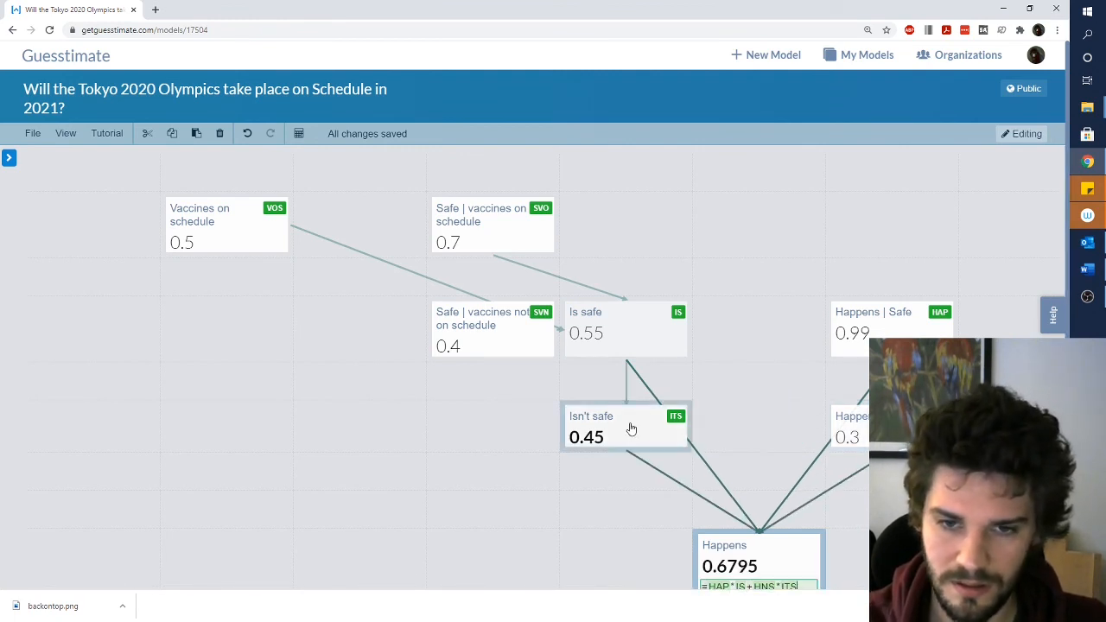
{"action": "key", "text": "Return"}
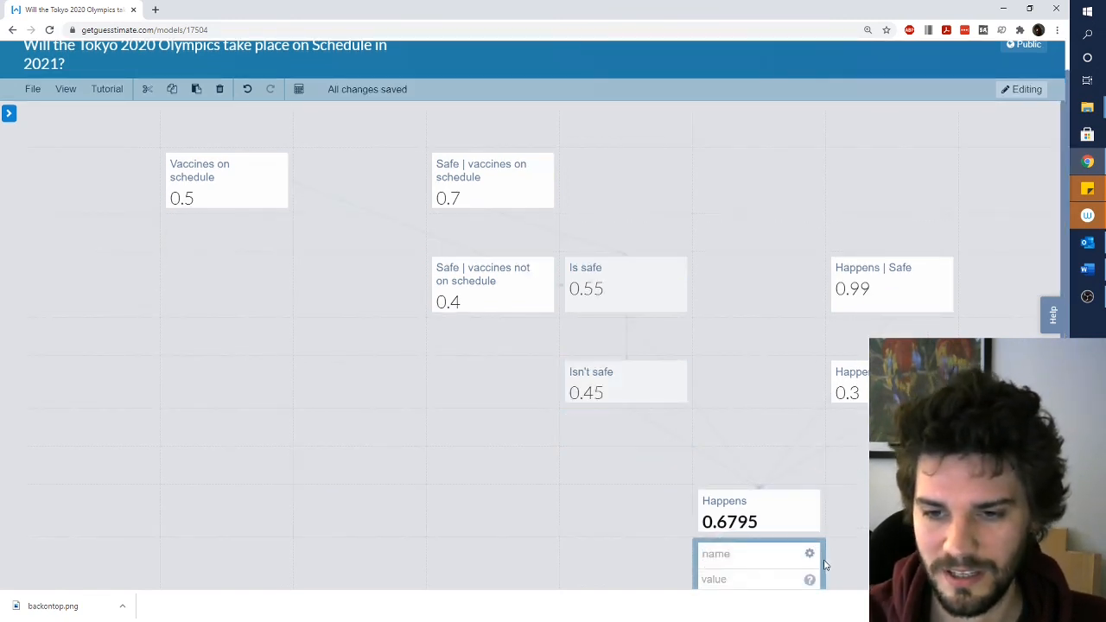
{"action": "key", "text": "BackSpace"}
{"action": "scroll", "coordinate": [890, 478], "scroll_direction": "up", "scroll_amount": 1}
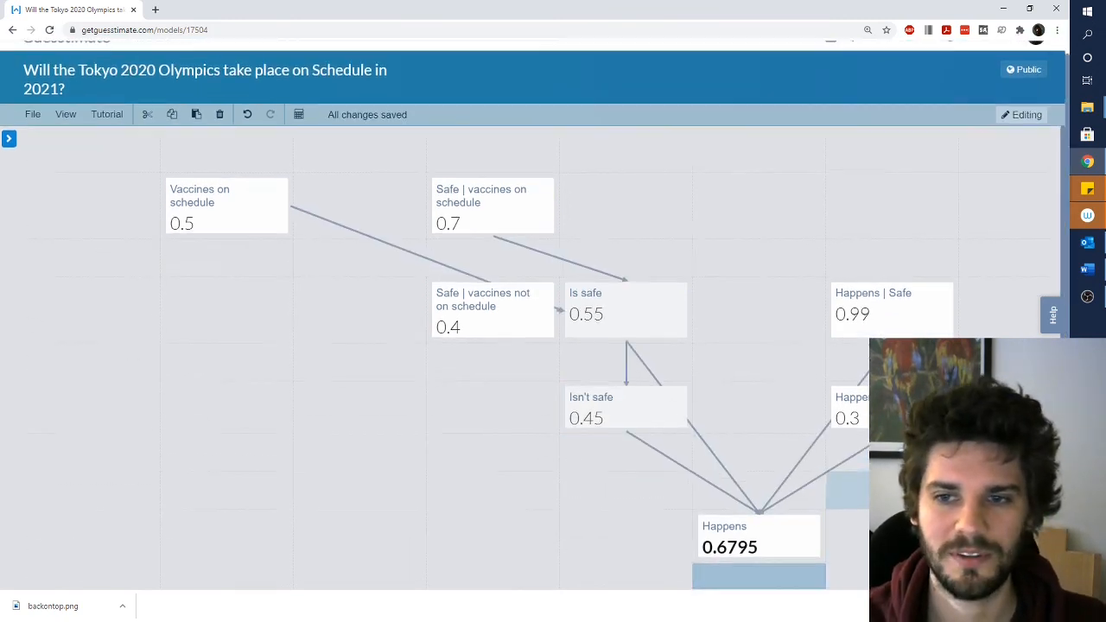